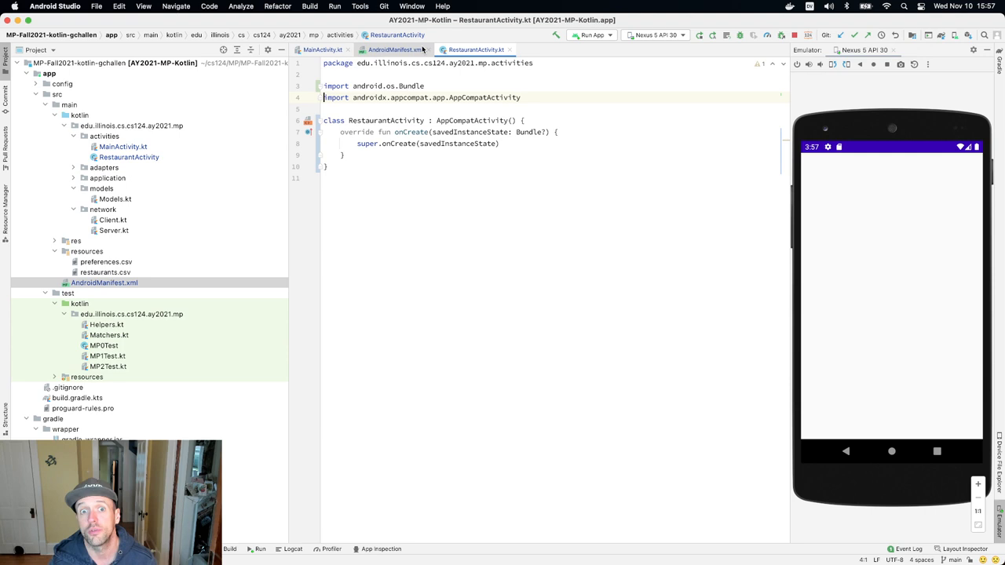
Step: Close AndroidManifest.xml, leaving MainActivity.kt and RestaurantActivity.kt open
click(427, 50)
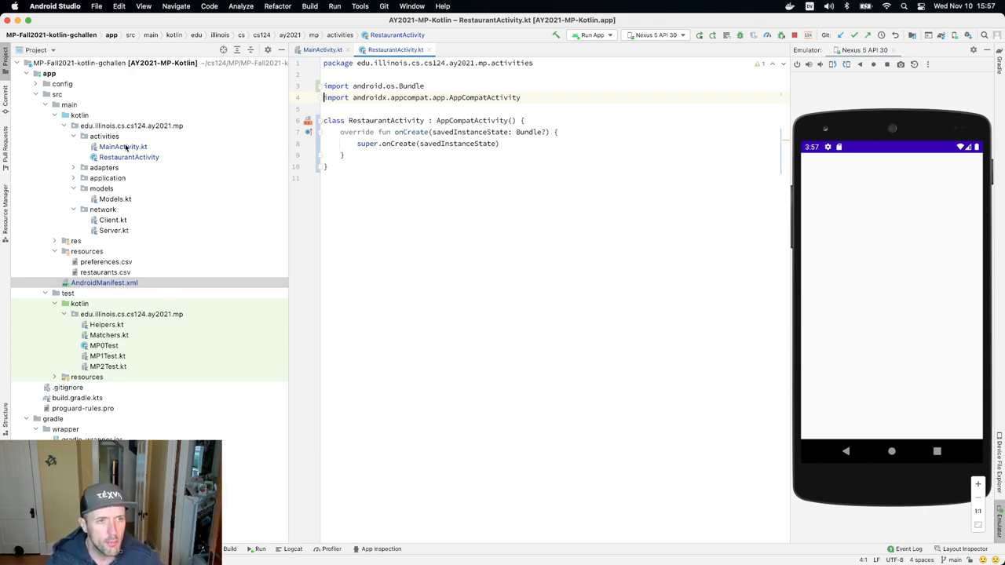
Step: Copy activity_main.xml in res/layout to a new activity_restaurant.xml layout file
click(55, 241)
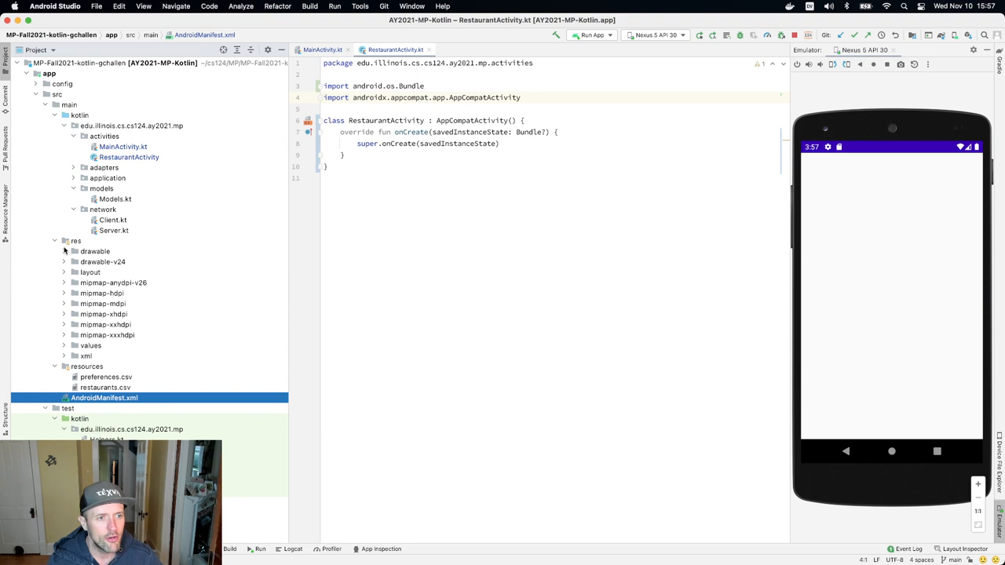
click(65, 273)
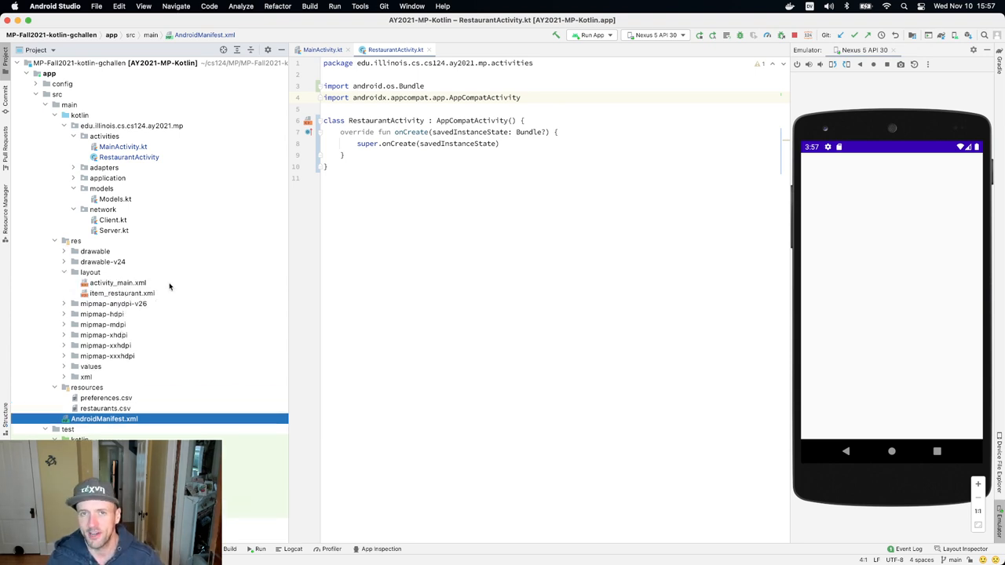
click(118, 283)
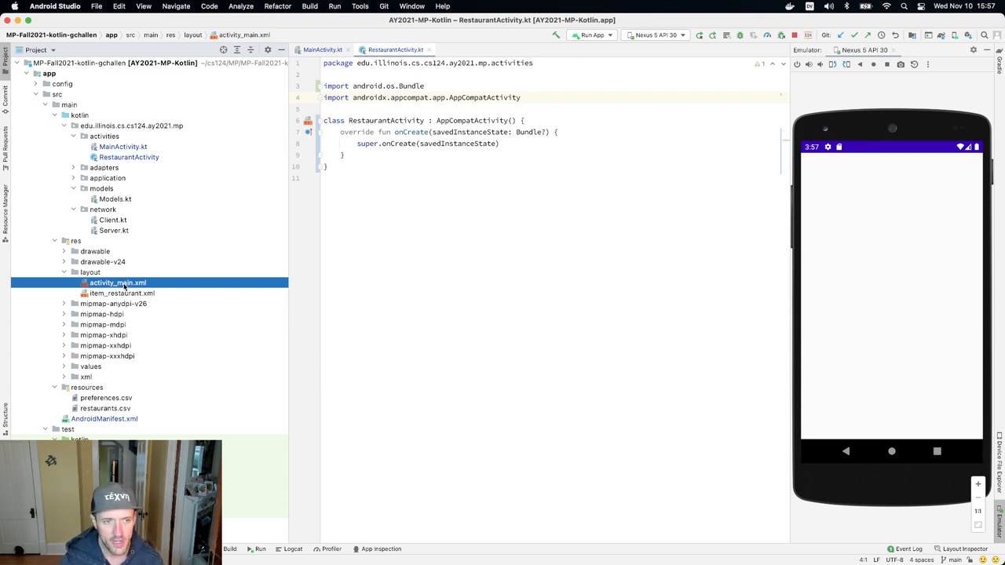
key(F5)
text(activit)
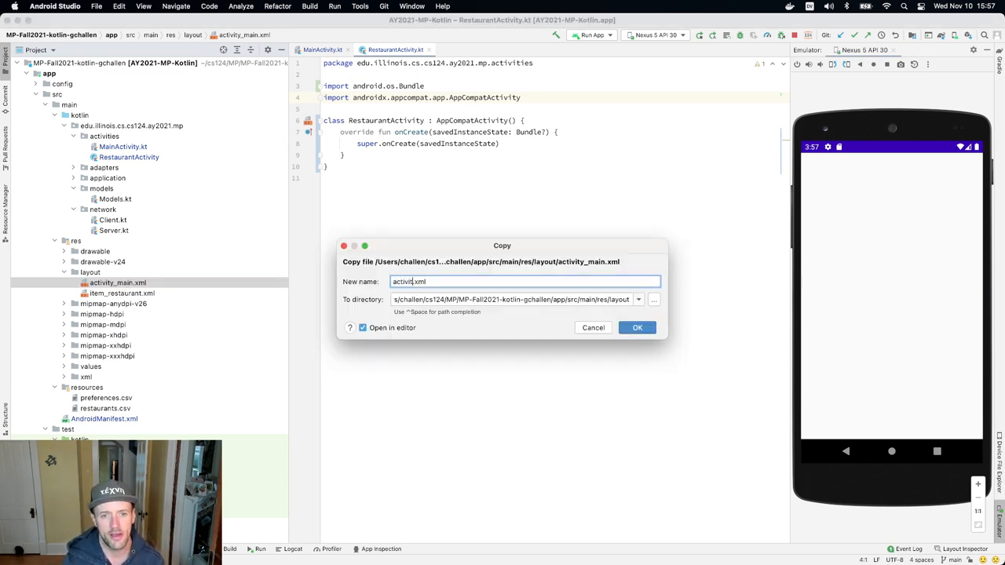
text(y_resta)
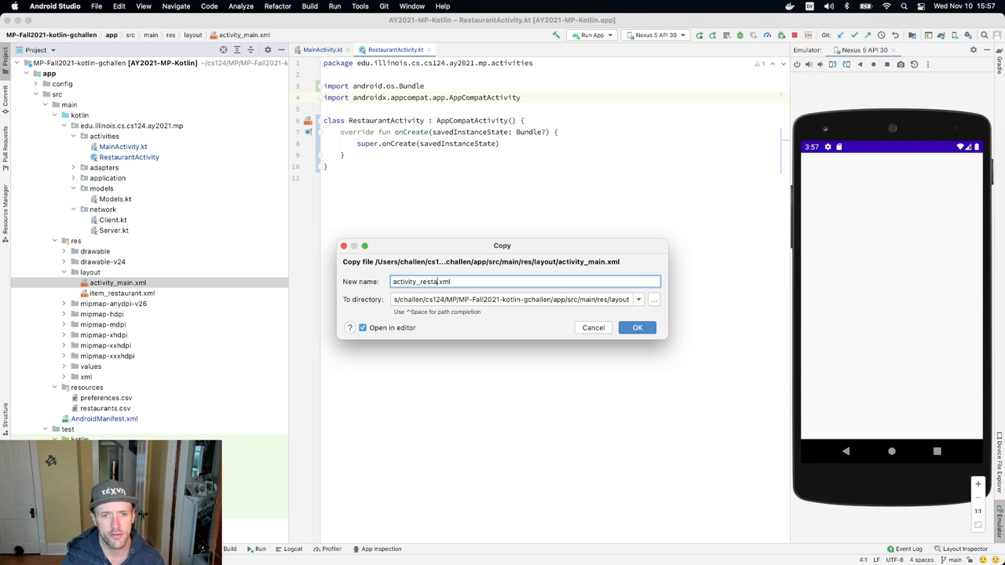
text(urant)
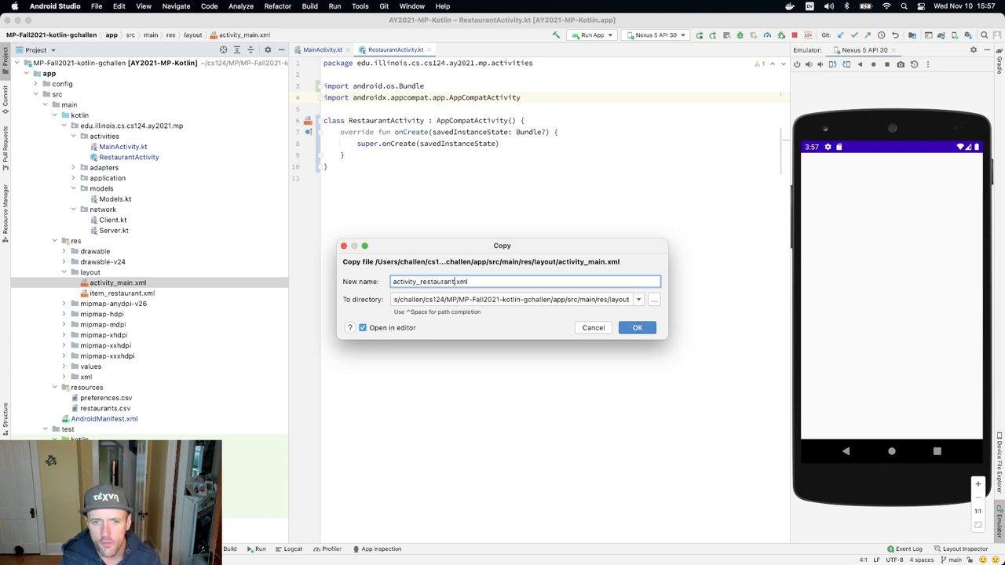
key(Return)
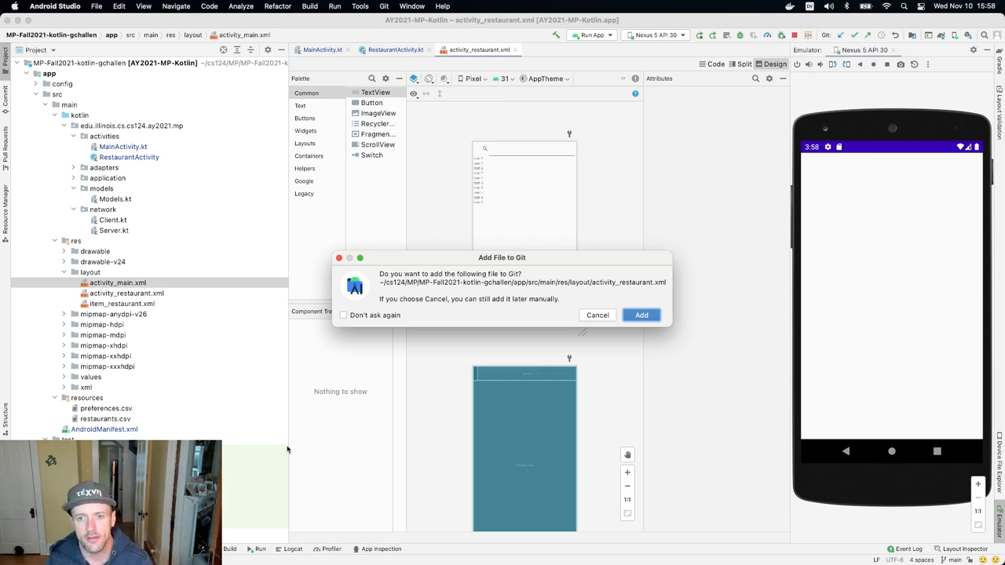
Step: Add the layout to Git and delete the Toolbar and FrameLayout blocks from its LinearLayout
click(641, 315)
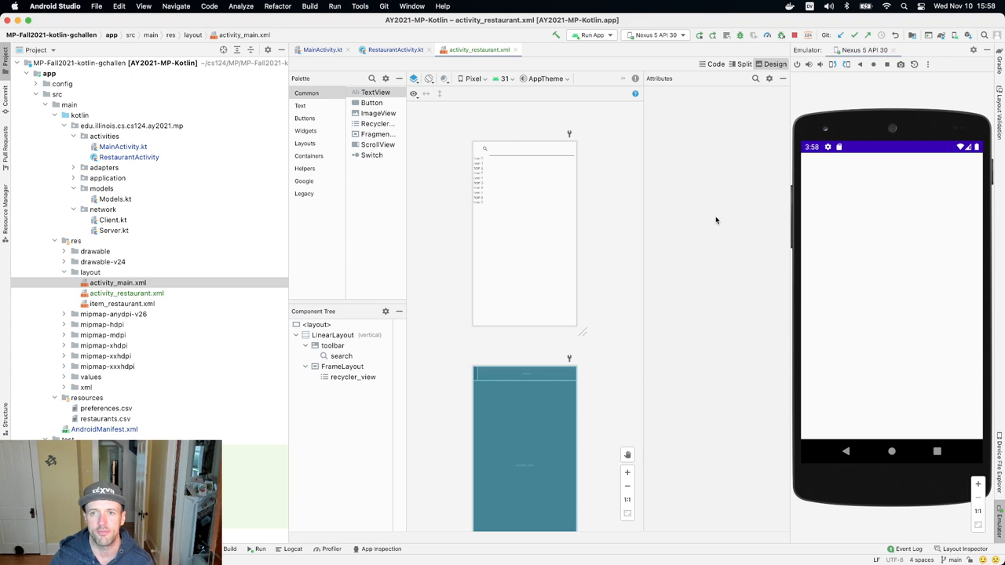
click(715, 63)
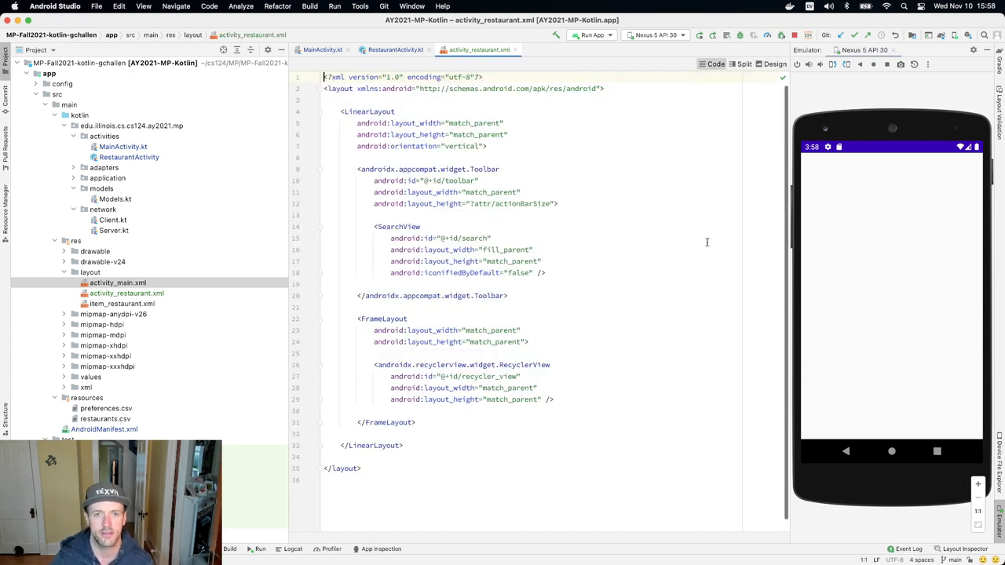
click(358, 169)
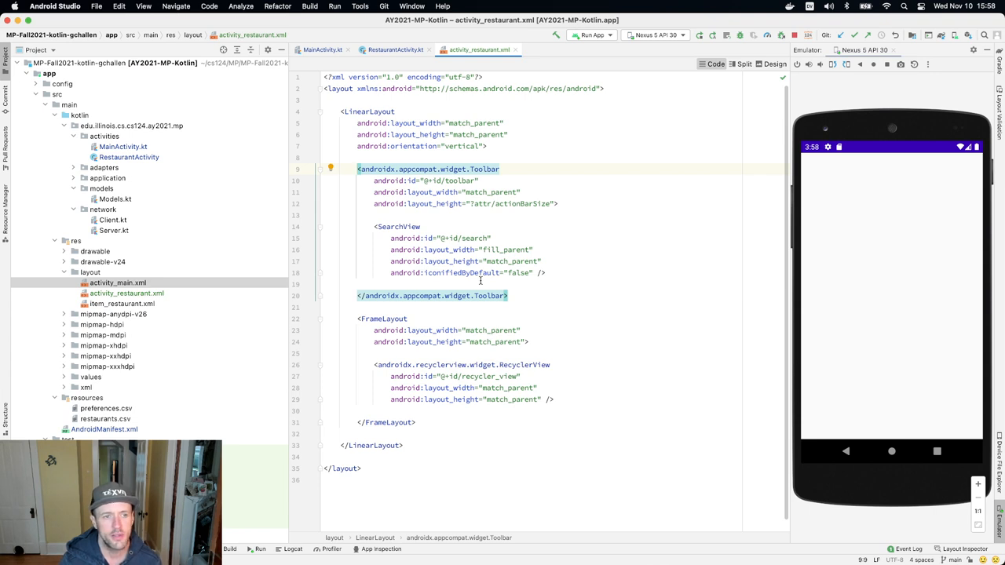
key(shift+Down)
key(shift+Down)
key(shift+Down)
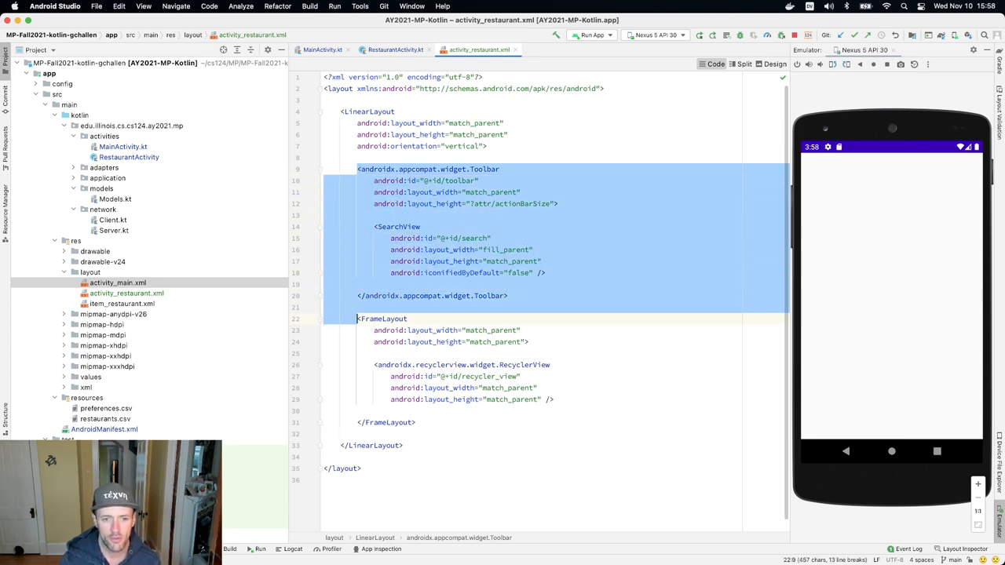
key(shift+End)
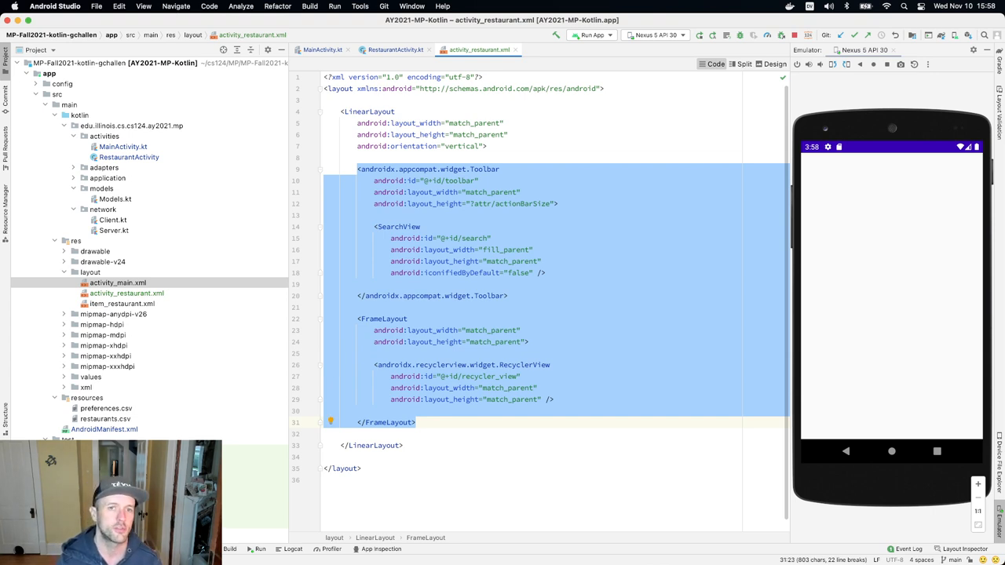
key(BackSpace)
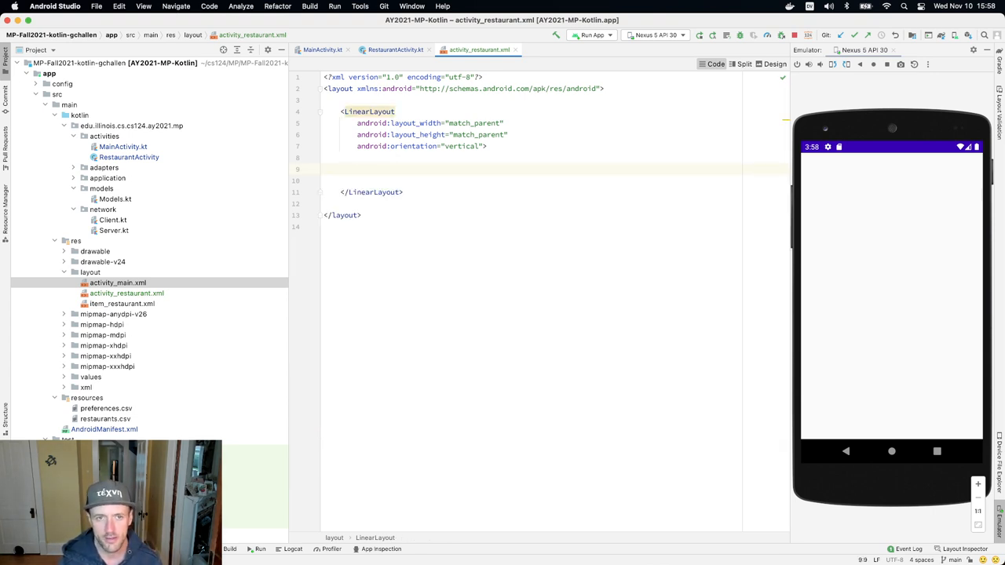
text(<Text)
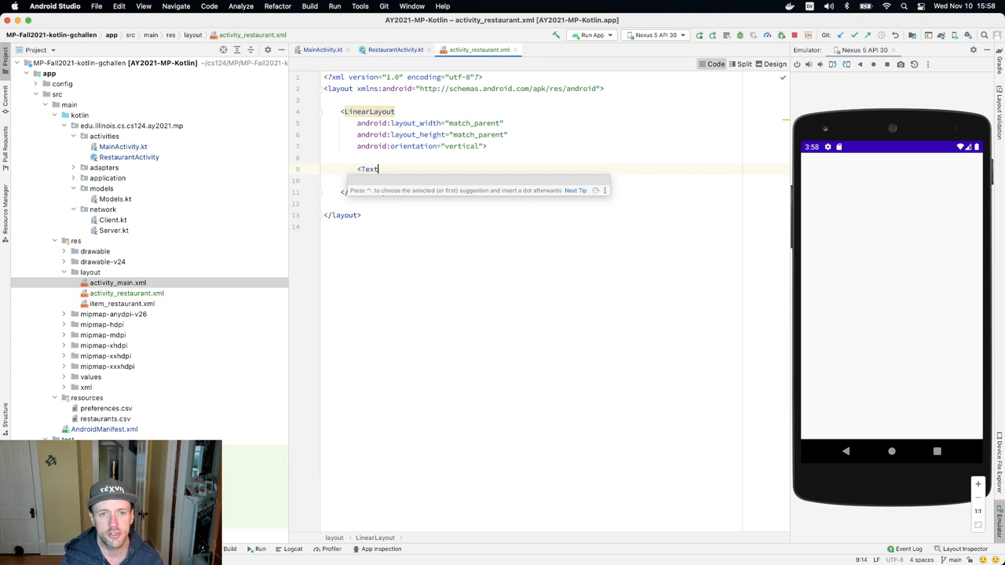
Step: Add a TextView with match_parent width, wrap_content height and text "Hello, world!"
key(Return)
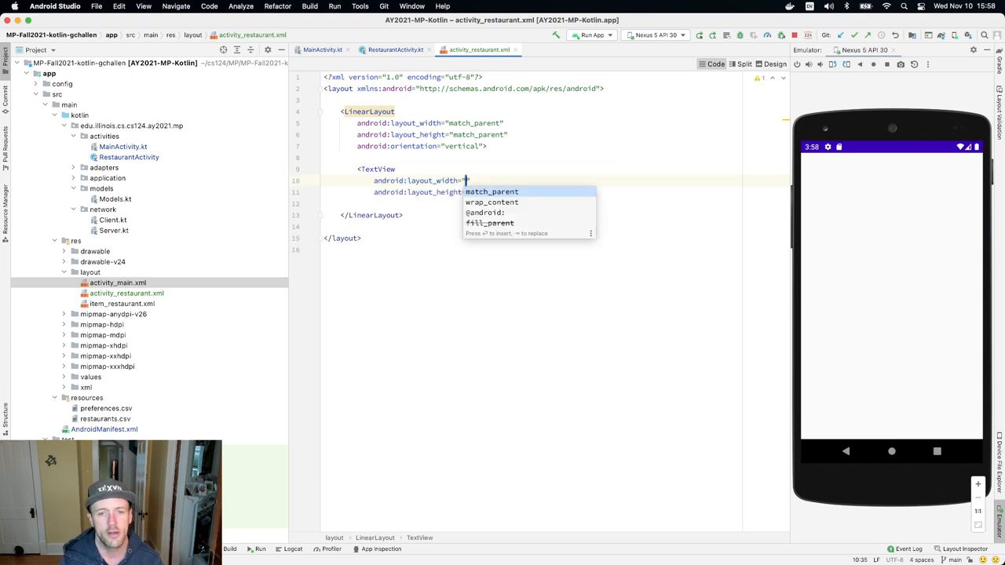
key(Return)
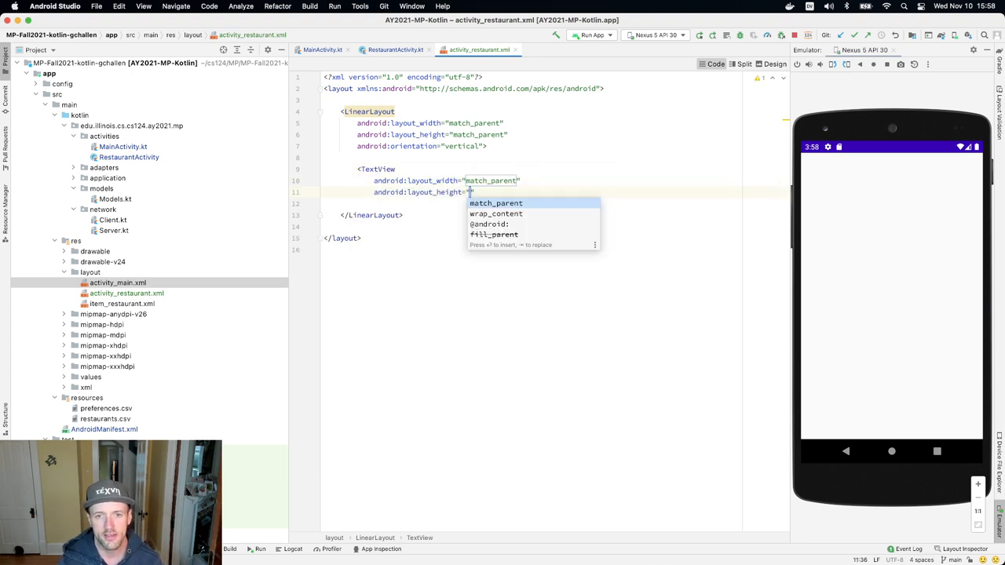
key(Down)
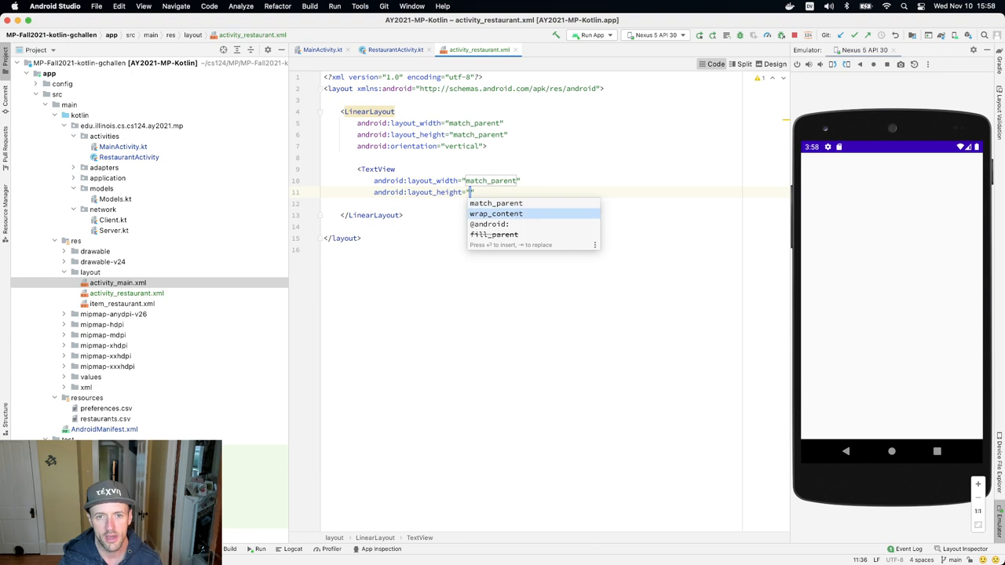
key(Return)
key(Return)
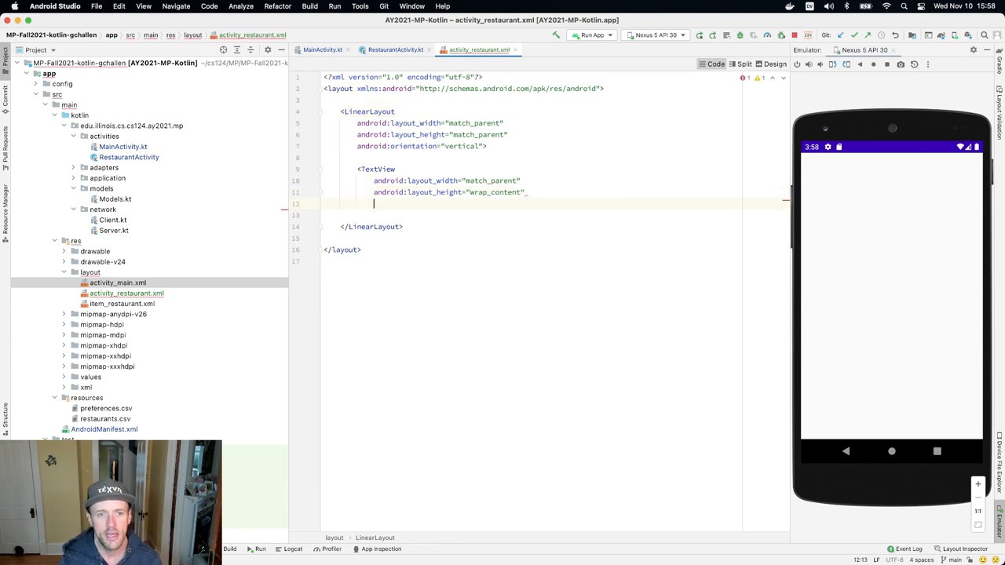
text(text)
key(Return)
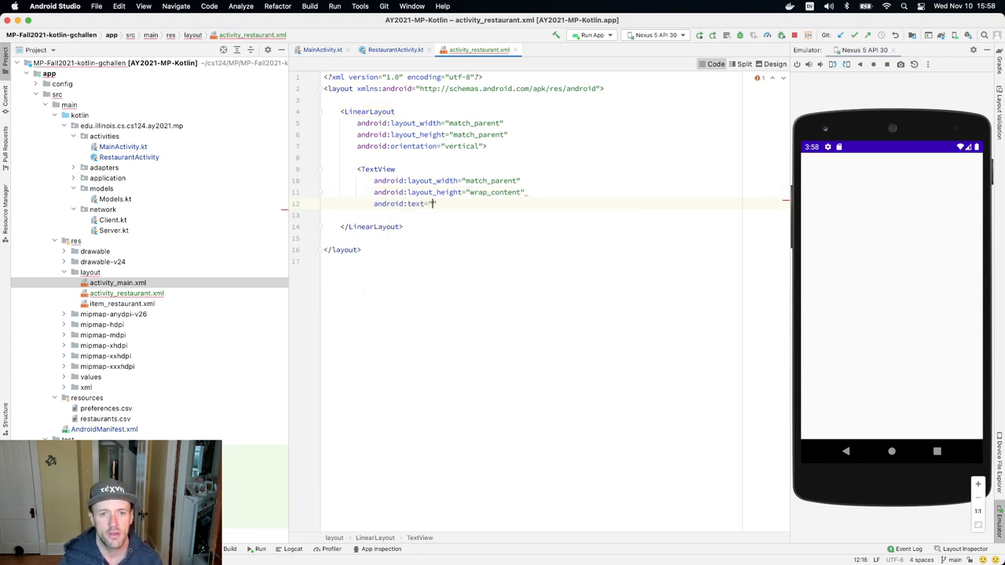
text(Hello, world!")
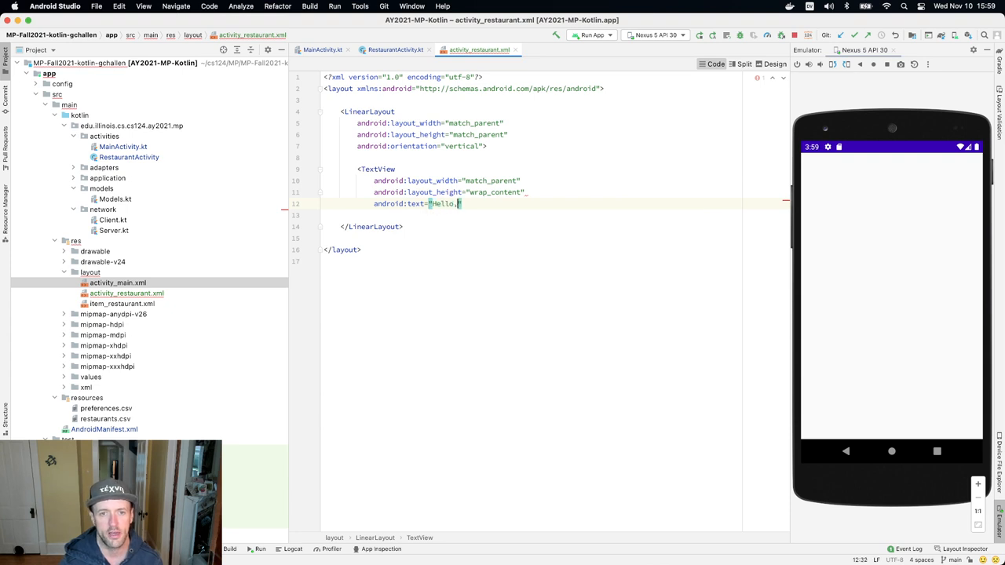
text( />)
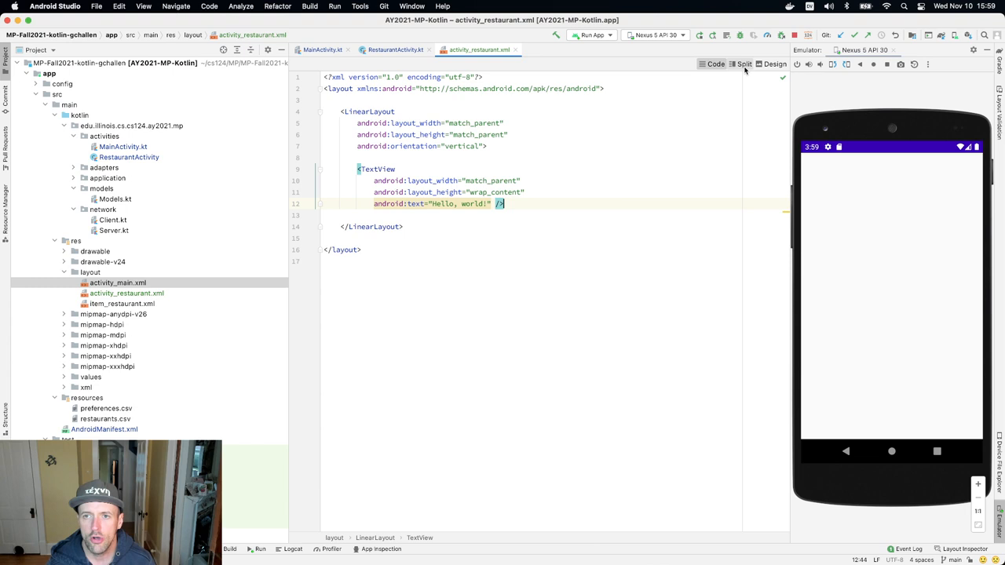
Step: Preview activity_restaurant.xml's LinearLayout and TextView in Design view
click(775, 63)
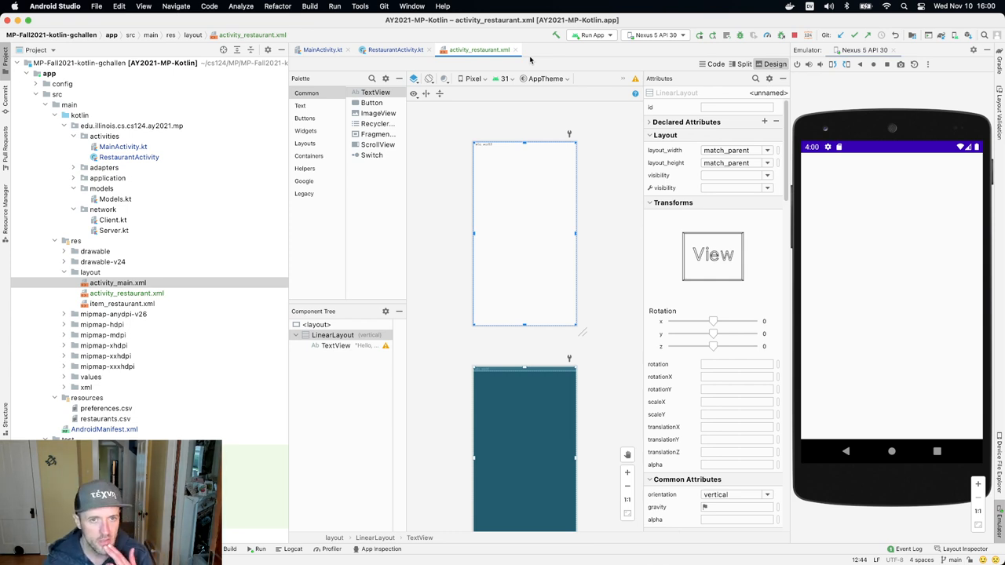
Step: Copy MainActivity's binding declaration into RestaurantActivity as ActivityRestaurantBinding, removing the stale import
click(516, 50)
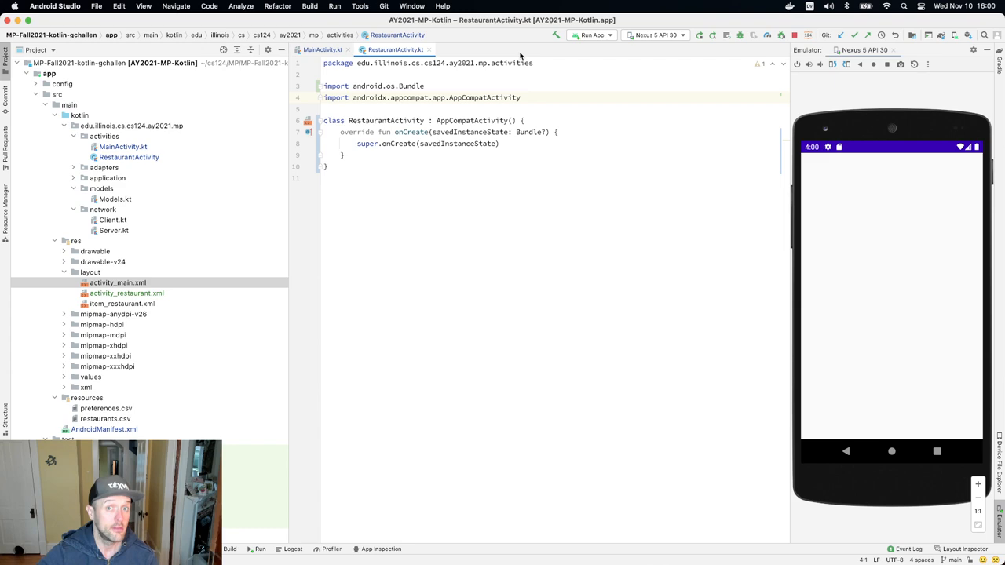
click(322, 49)
scroll(499, 182, up, 10)
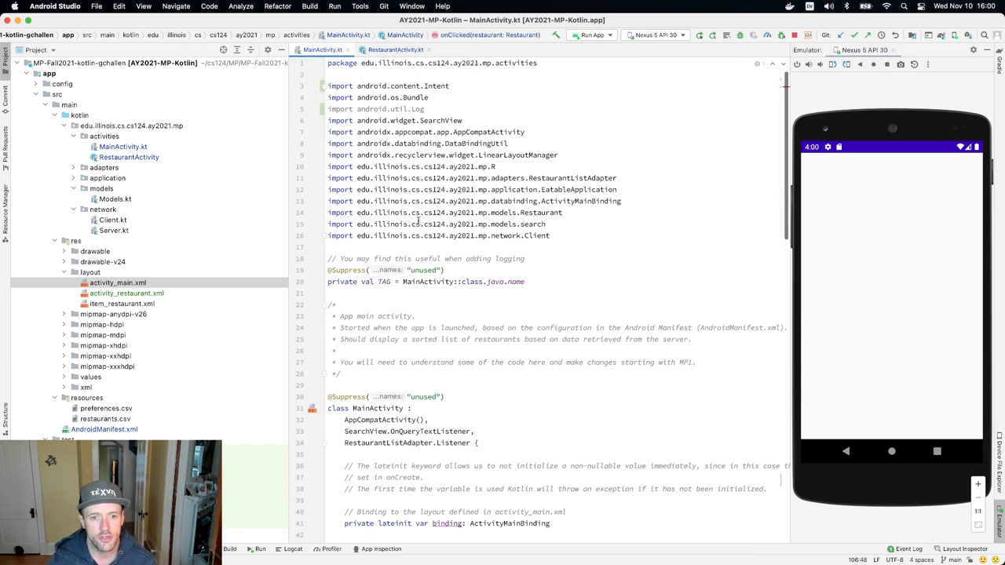
scroll(383, 242, down, 3)
scroll(383, 242, down, 2)
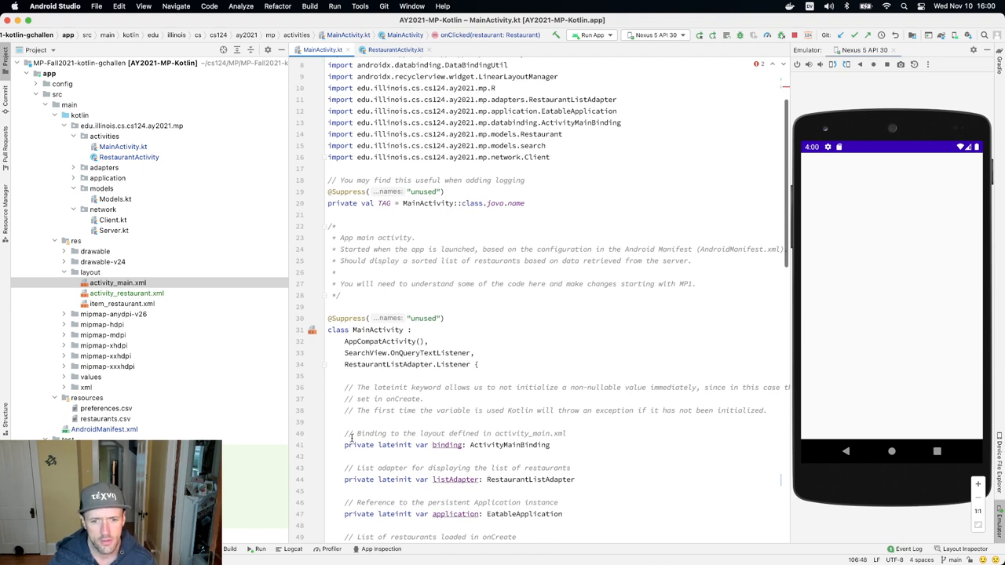
drag(344, 433, 552, 445)
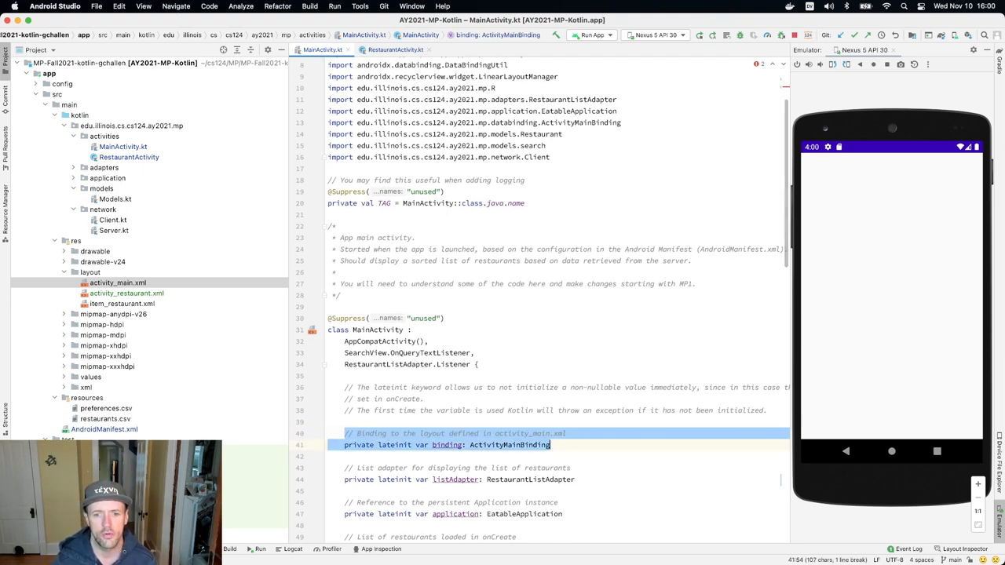
click(395, 49)
click(533, 120)
key(Return)
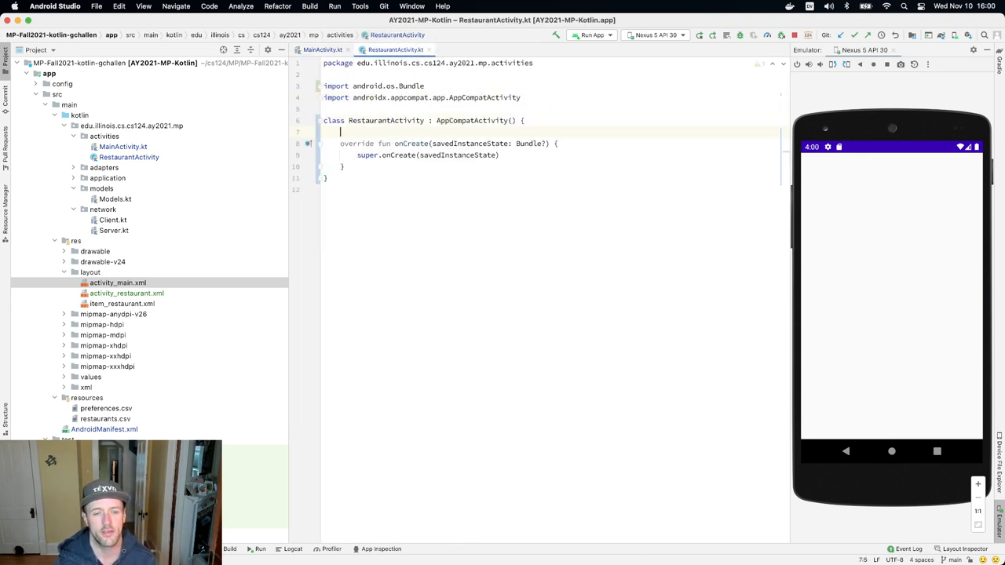
text(// Binding to the layout defined in activity_main.xml     private lateinit var binding: ActivityMainBinding)
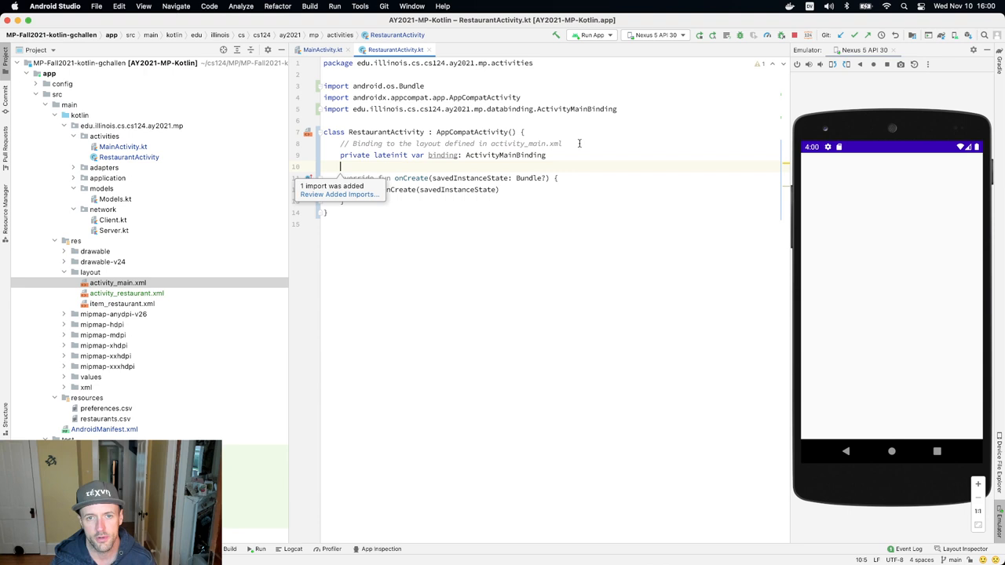
double_click(507, 155)
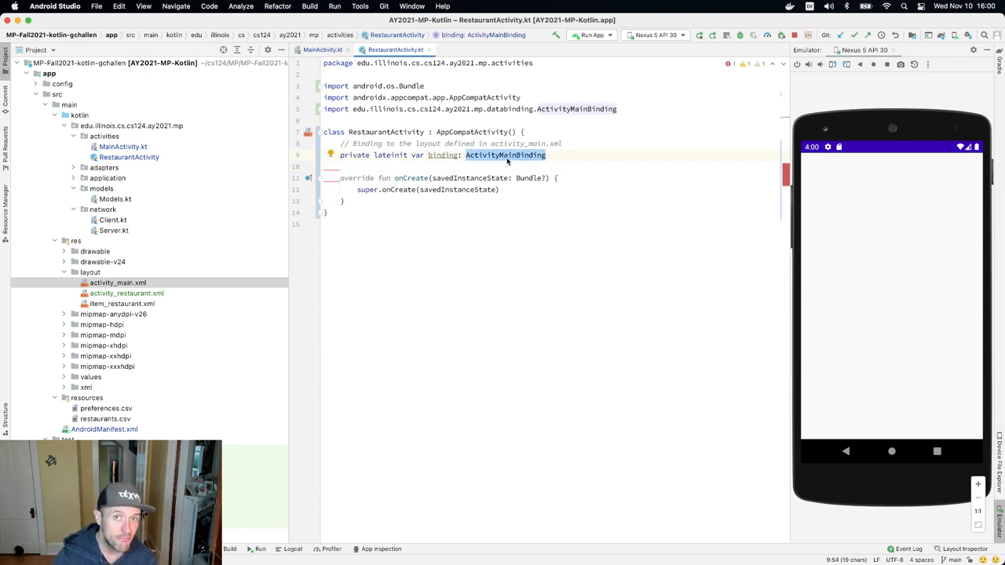
text(Ac)
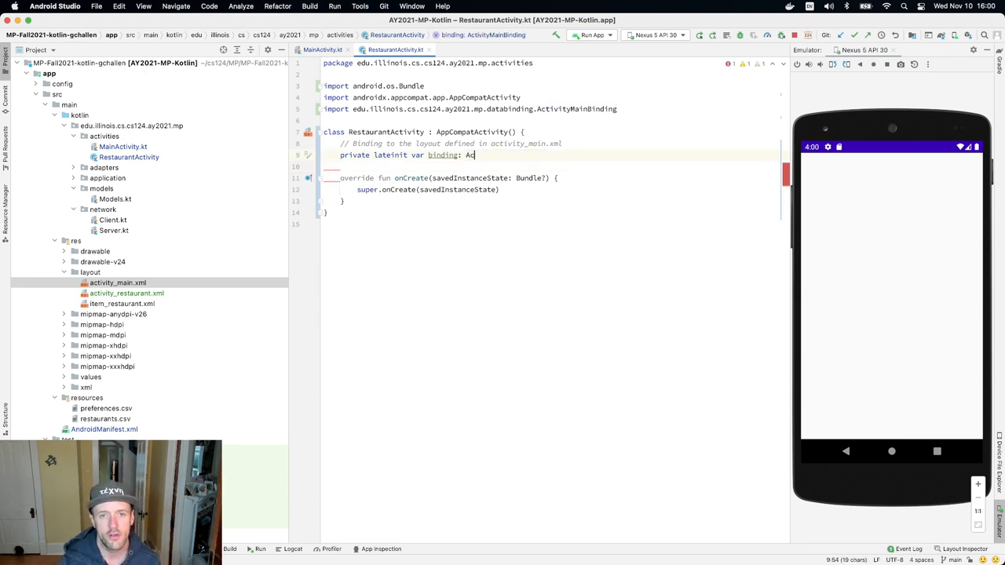
text(tivity)
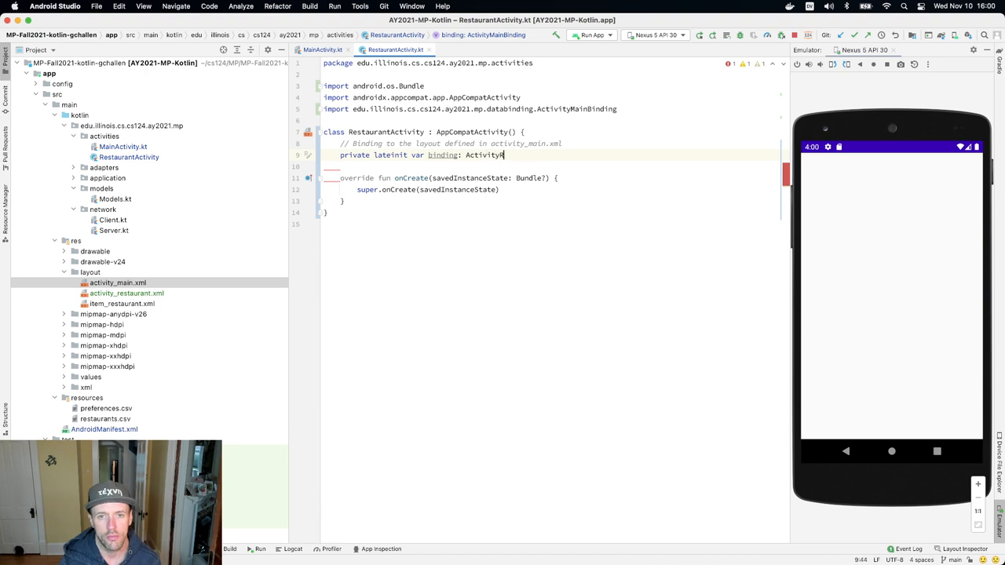
text(R)
key(Tab)
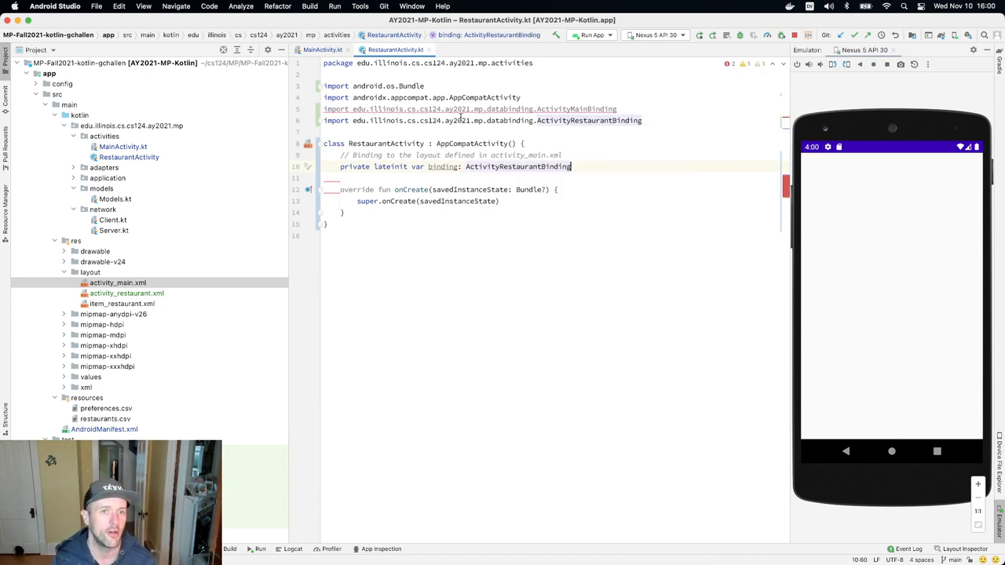
click(324, 109)
key(shift+Down)
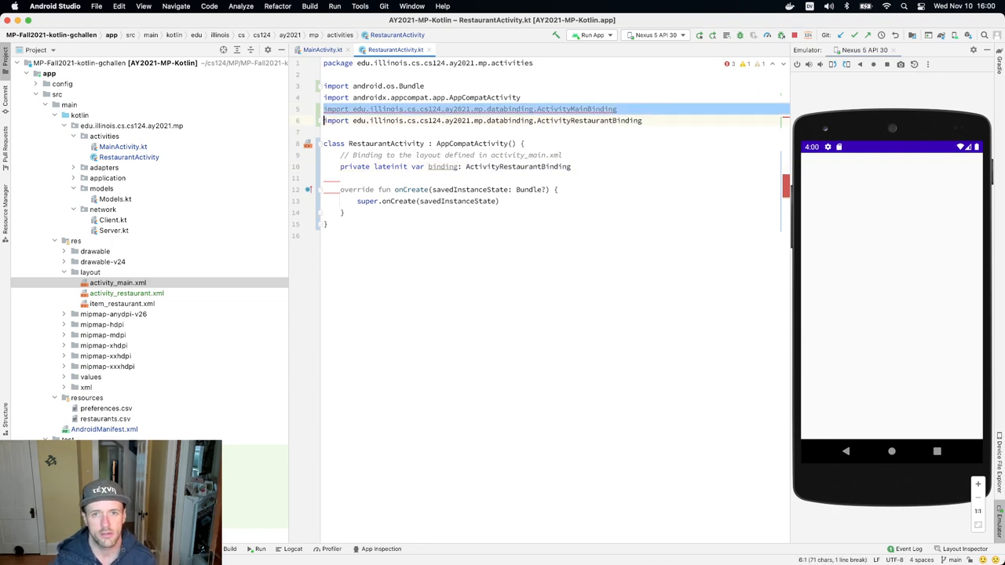
key(BackSpace)
Step: Add DataBindingUtil.setContentView for R.layout.activity_restaurant after super.onCreate in RestaurantActivity
click(322, 50)
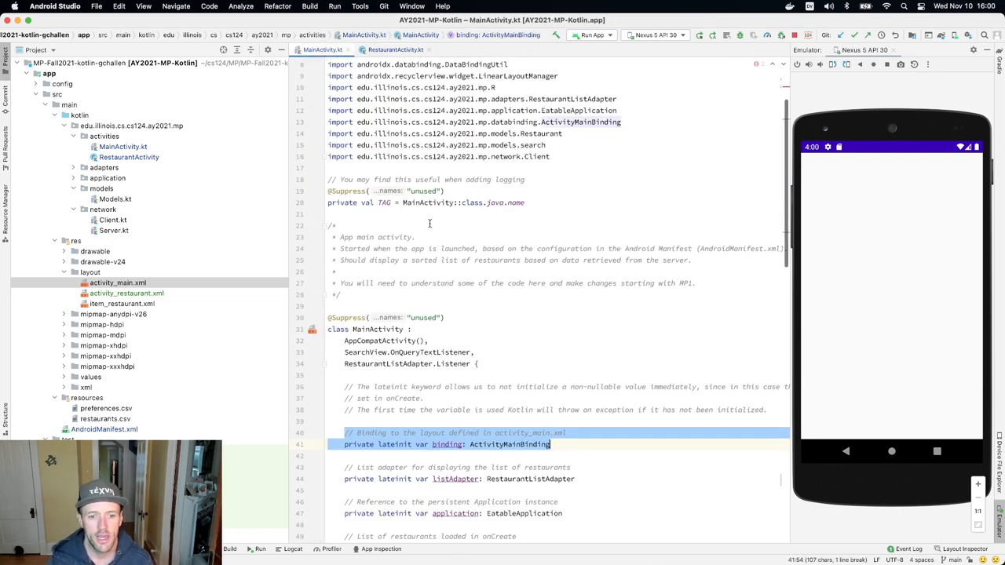
scroll(432, 314, down, 8)
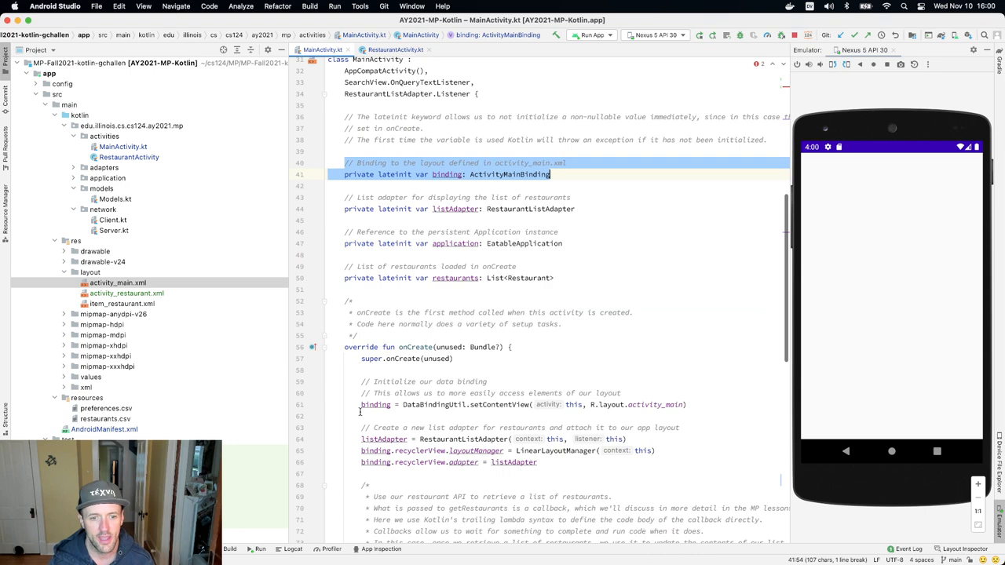
drag(359, 408, 690, 404)
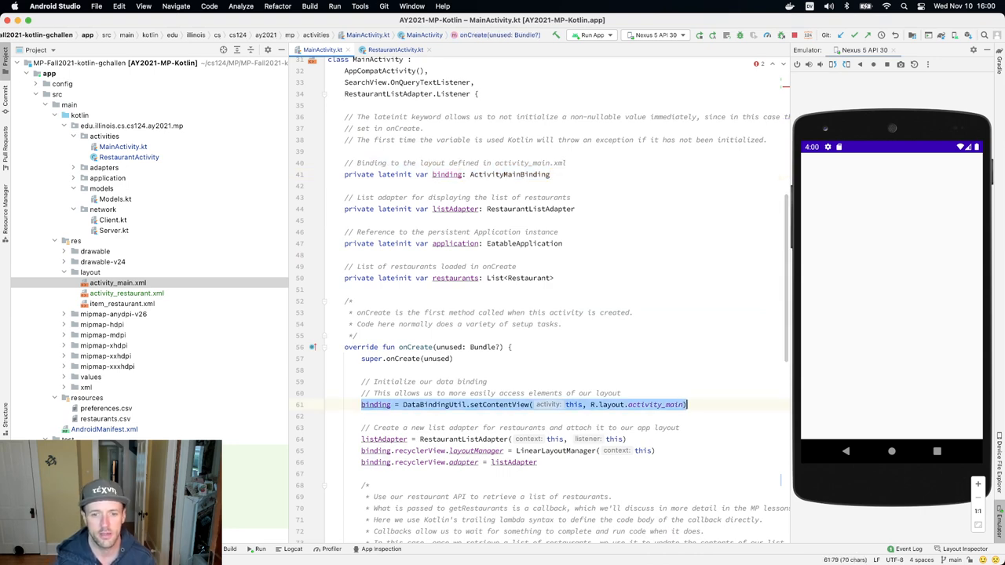
key(super+c)
click(395, 49)
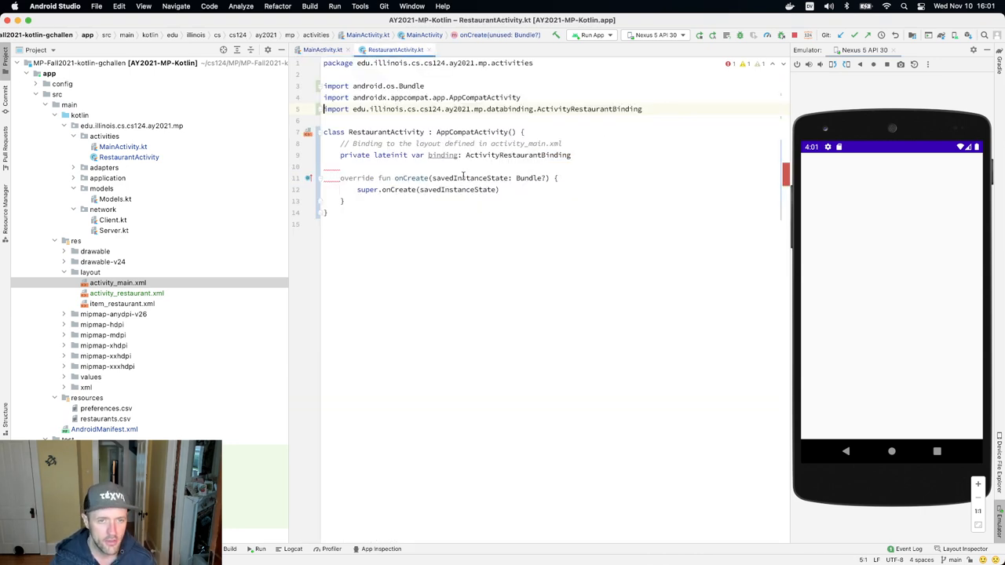
click(561, 188)
key(Return)
key(Return)
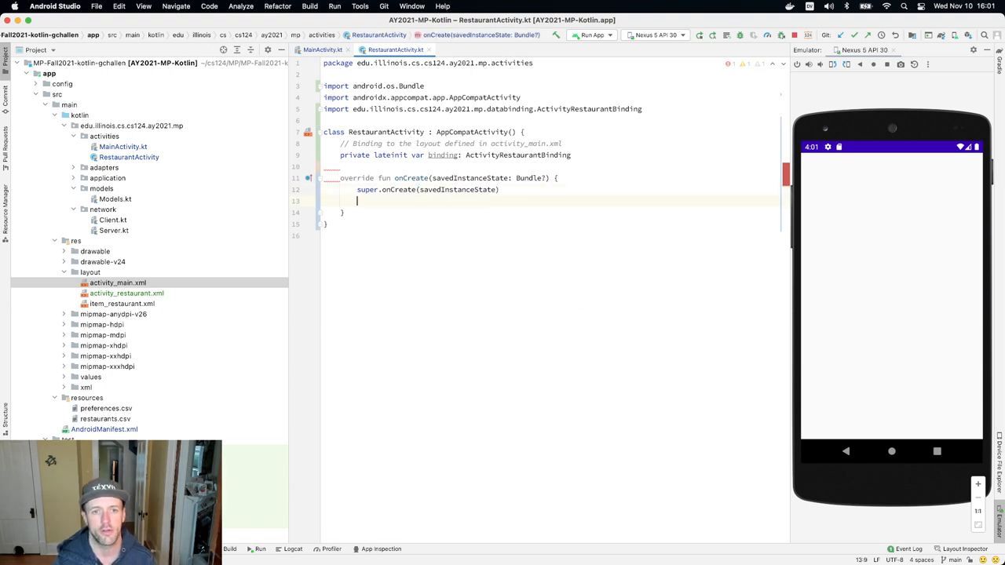
key(super+v)
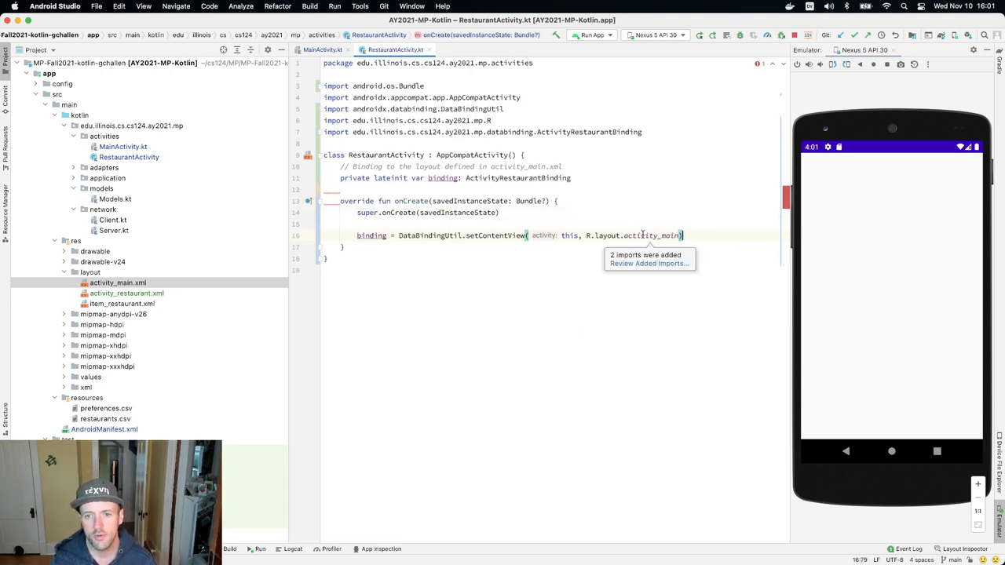
double_click(620, 235)
text(activ)
key(Return)
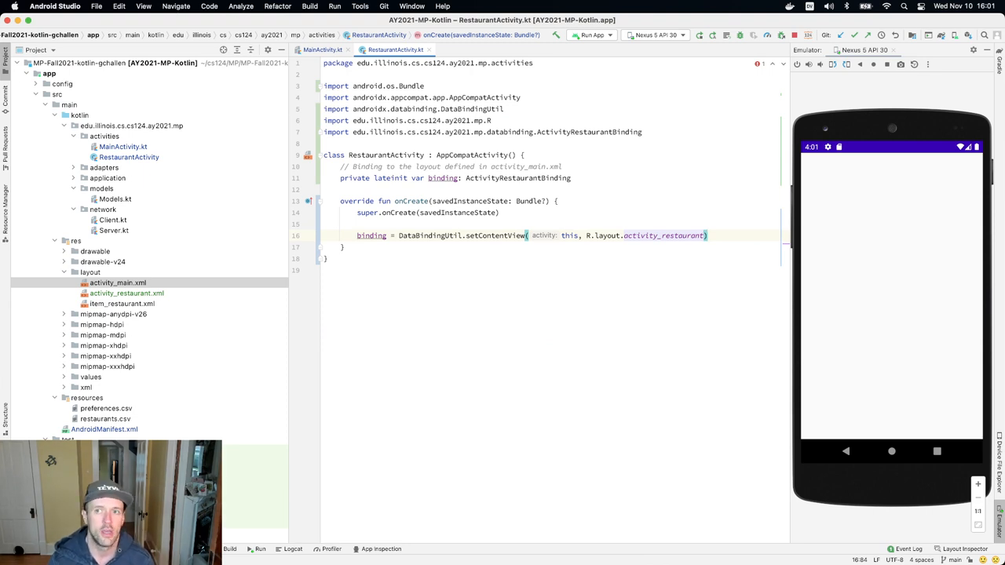
Step: Run the app and choose Alexander's Steakhouse to see the Hello, world! screen
click(699, 34)
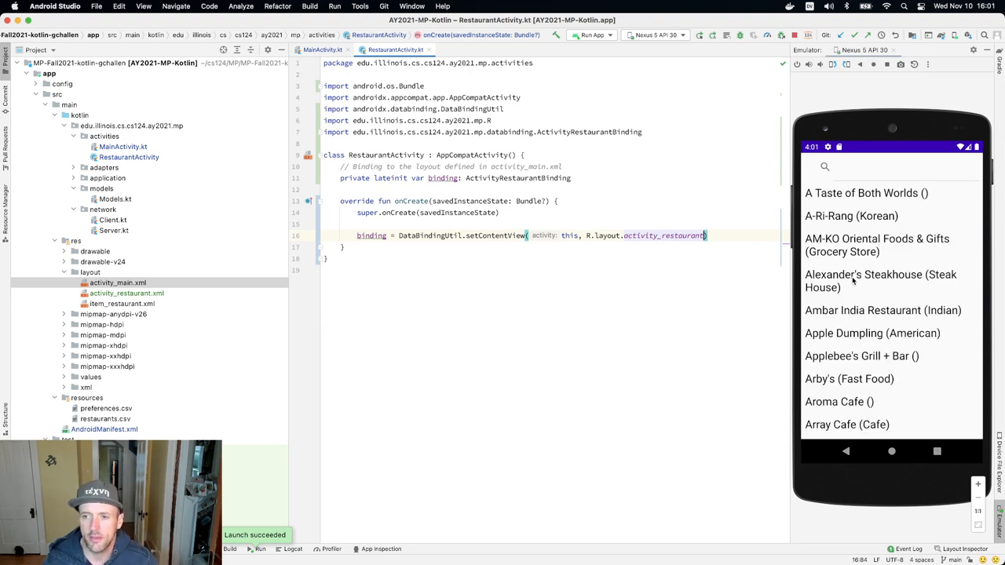
click(853, 280)
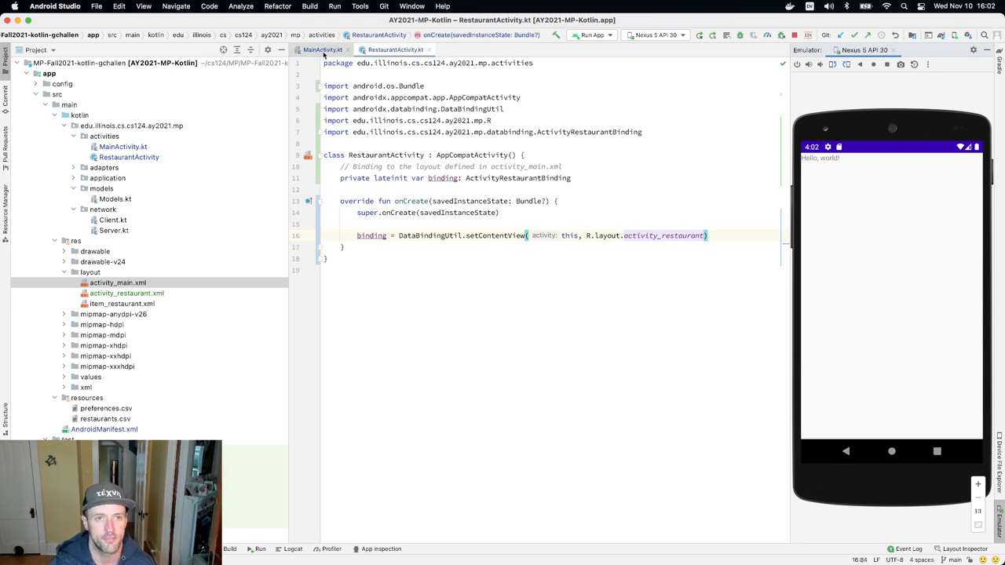
Step: Remove the hardcoded android:text attribute from the TextView in activity_restaurant.xml
double_click(115, 294)
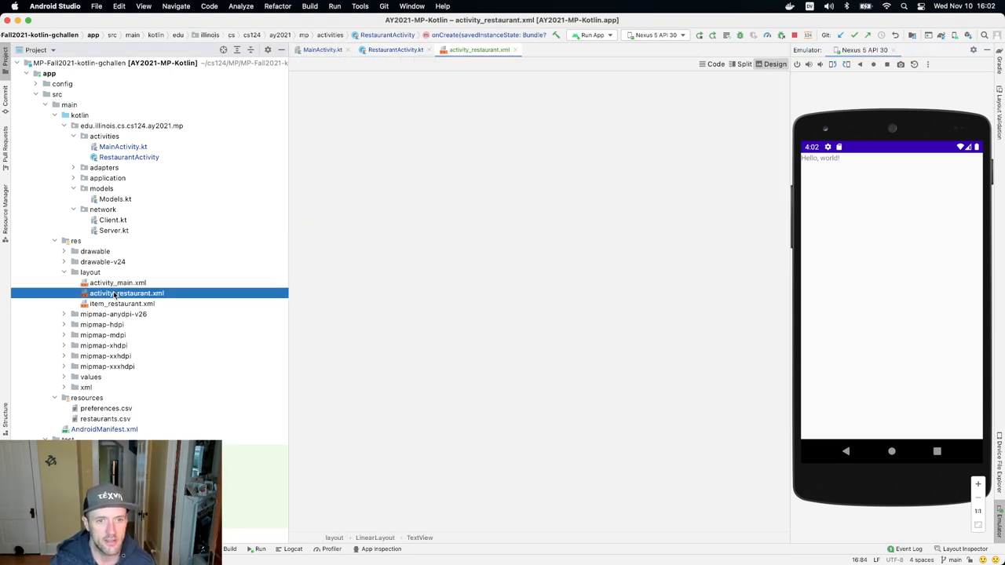
click(716, 64)
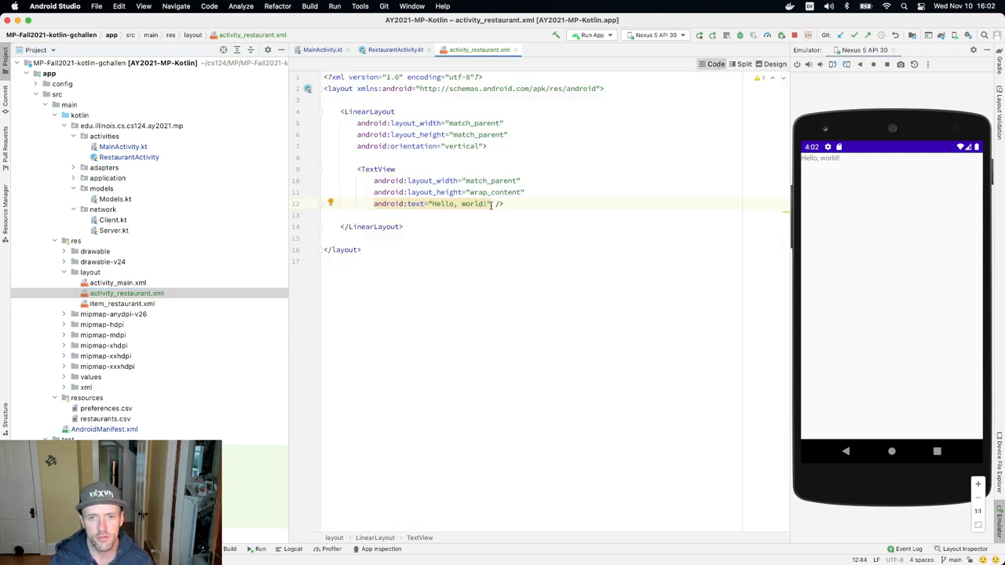
click(494, 203)
key(BackSpace)
key(BackSpace)
key(BackSpace)
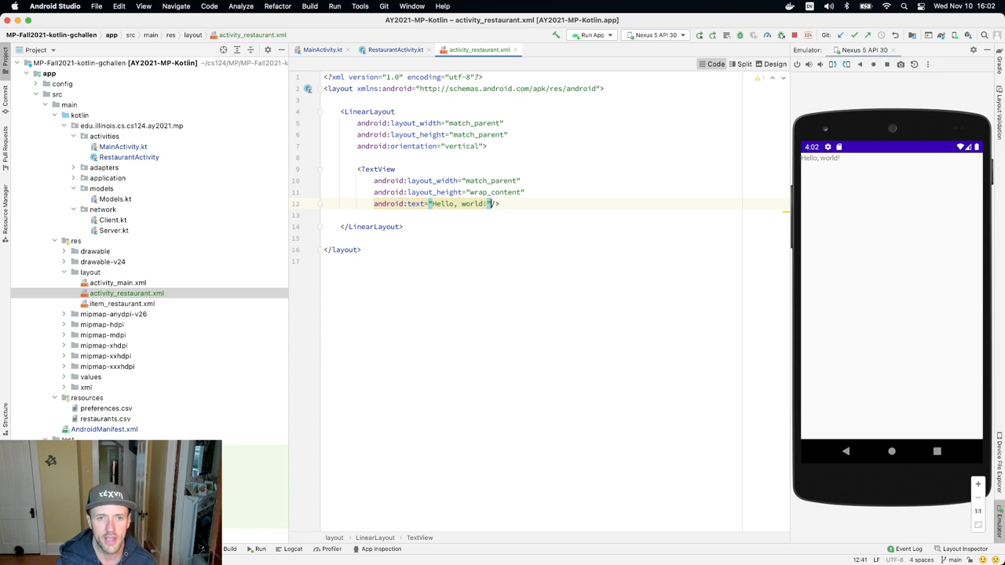
key(BackSpace)
key(BackSpace)
key(BackSpace)
key(BackSpace)
key(BackSpace)
key(BackSpace)
key(BackSpace)
key(BackSpace)
key(BackSpace)
key(BackSpace)
key(BackSpace)
key(BackSpace)
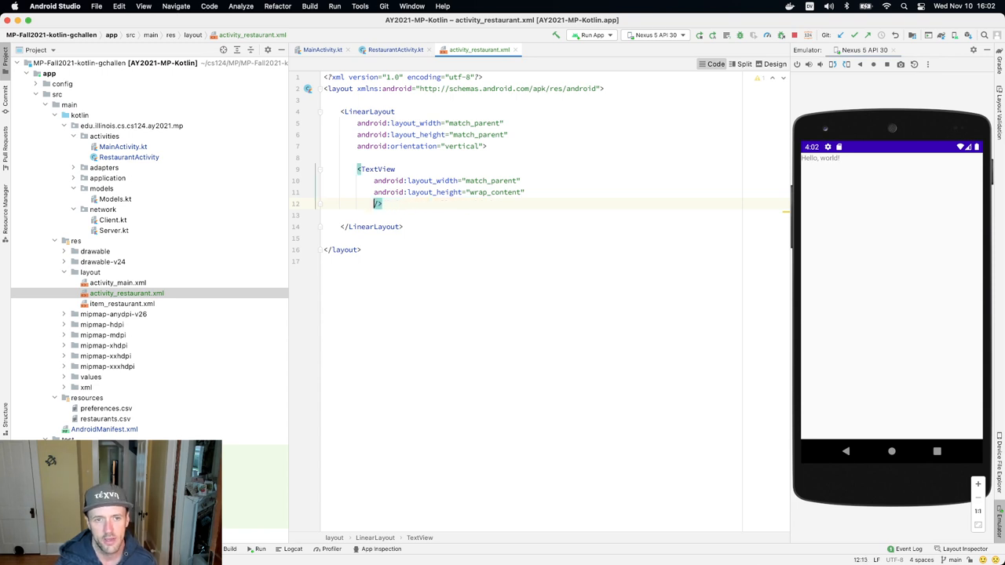
key(BackSpace)
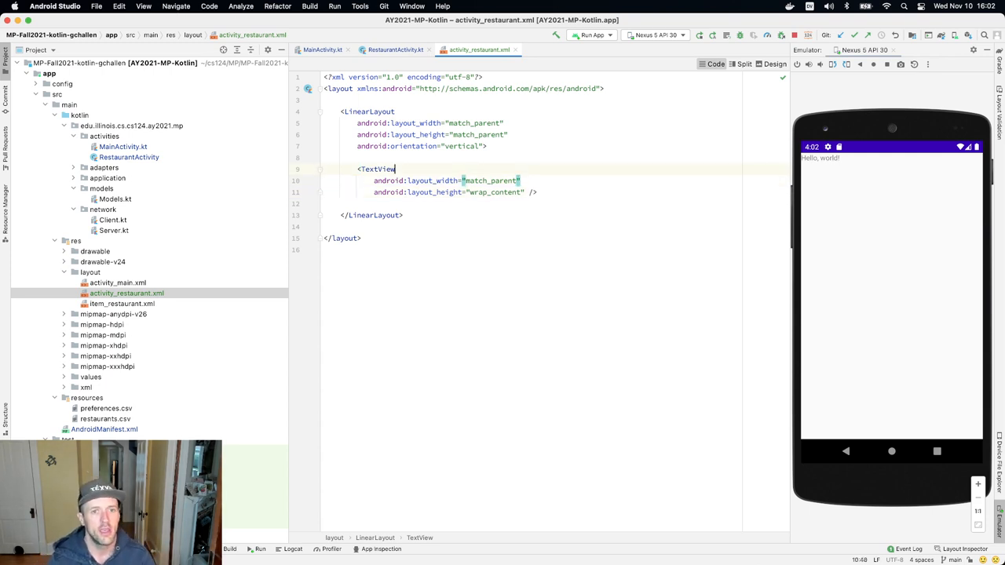
Step: Give the TextView the attribute android:id="@+id/name" via autocomplete
key(Return)
text(an)
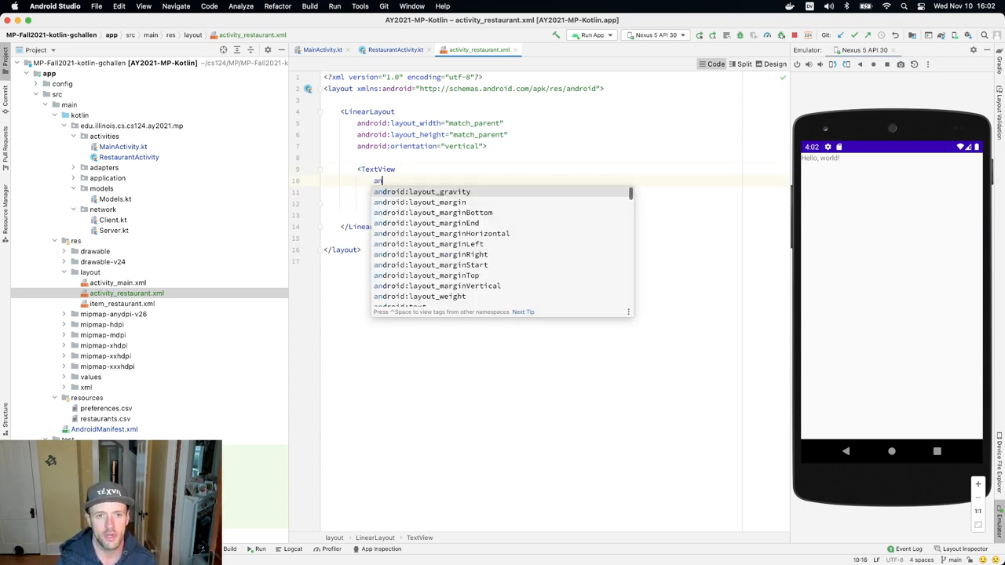
key(BackSpace)
key(BackSpace)
text(id)
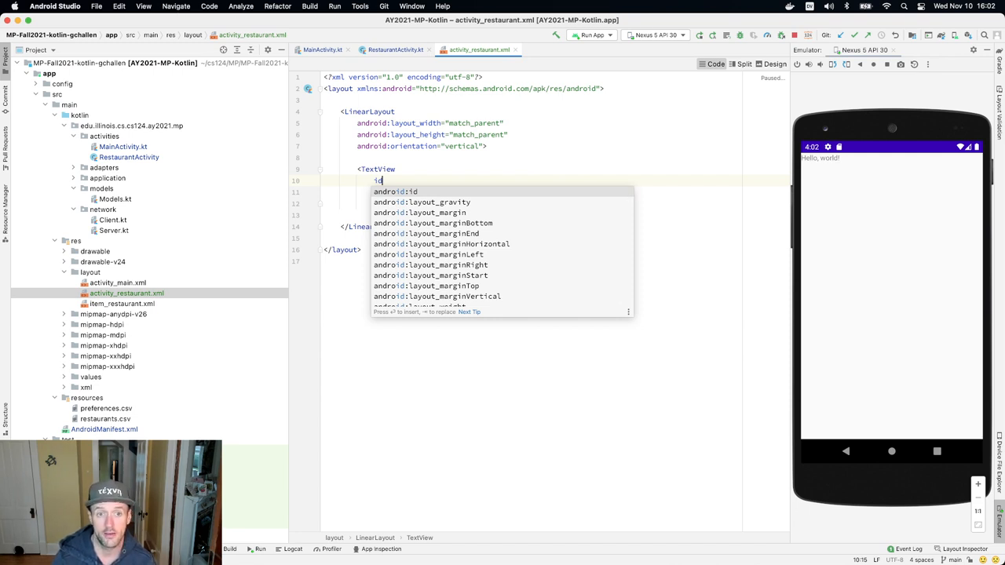
key(Return)
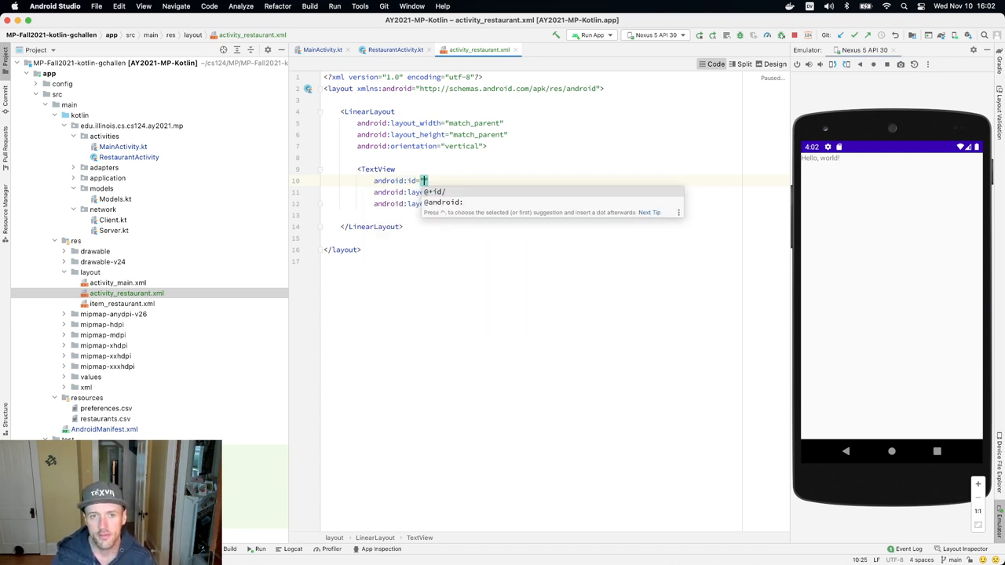
key(Return)
text(name)
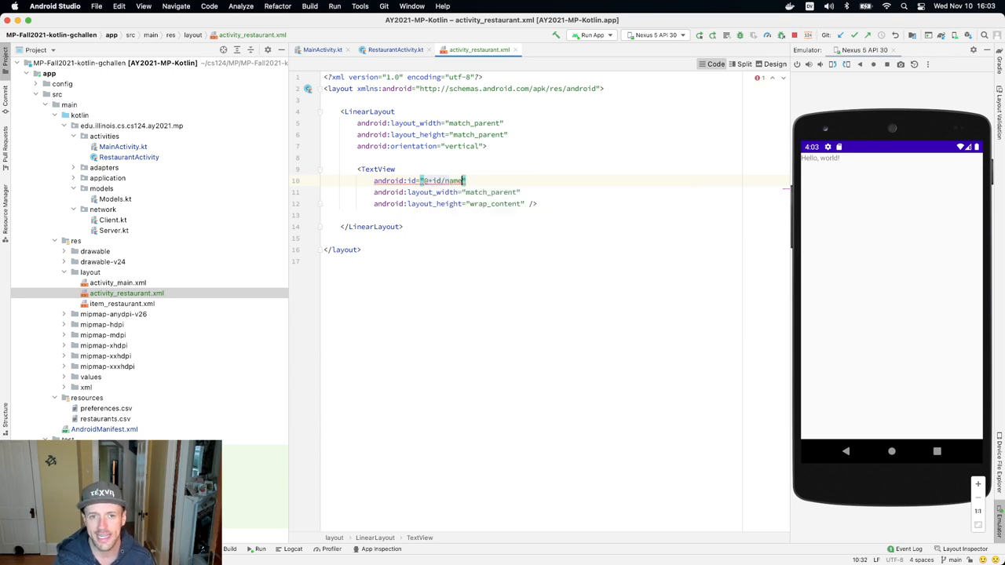
Step: Add binding.name.text = "Hello, CS 124!" after setContentView in RestaurantActivity's onCreate
click(511, 204)
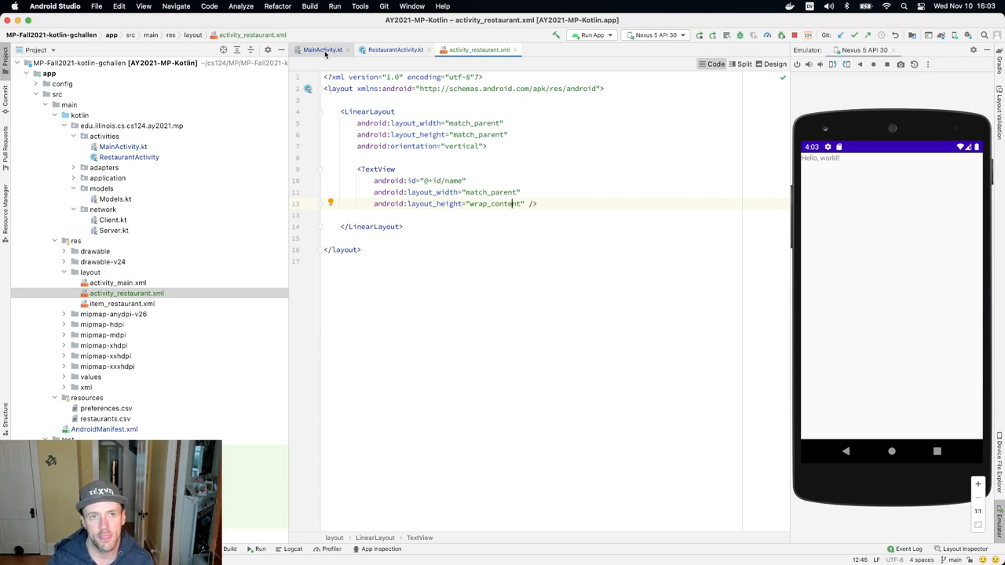
click(395, 50)
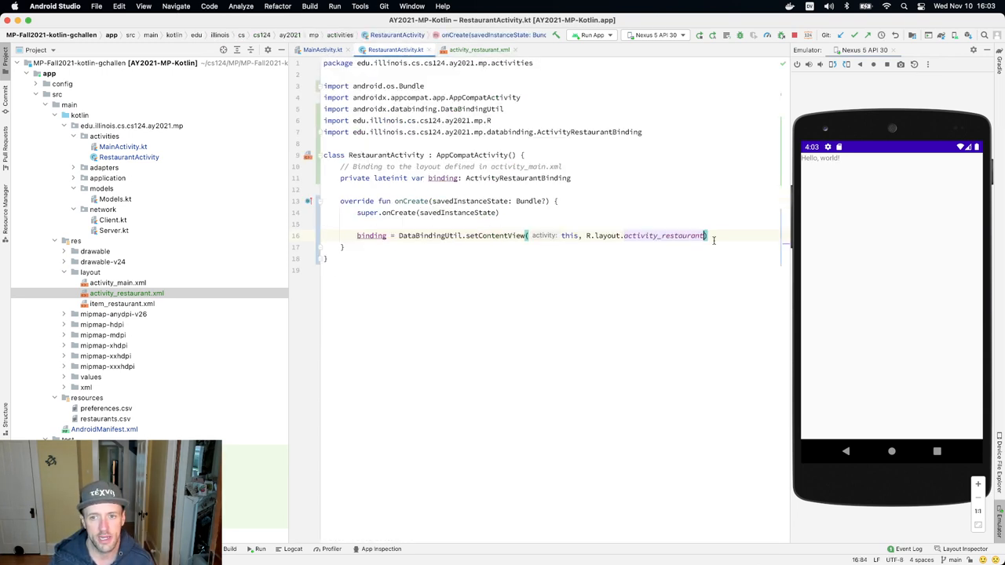
click(723, 235)
key(Return)
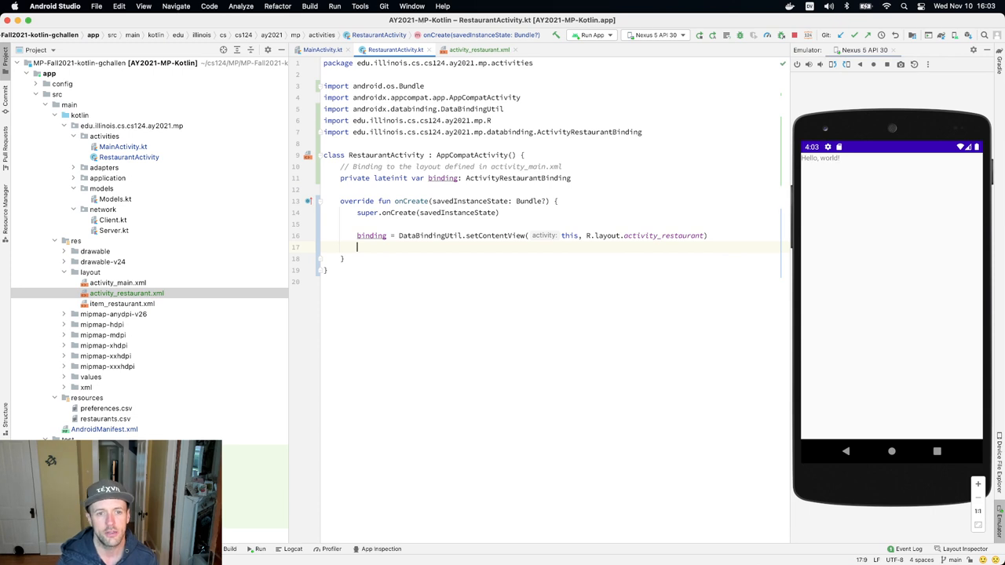
text(binding.)
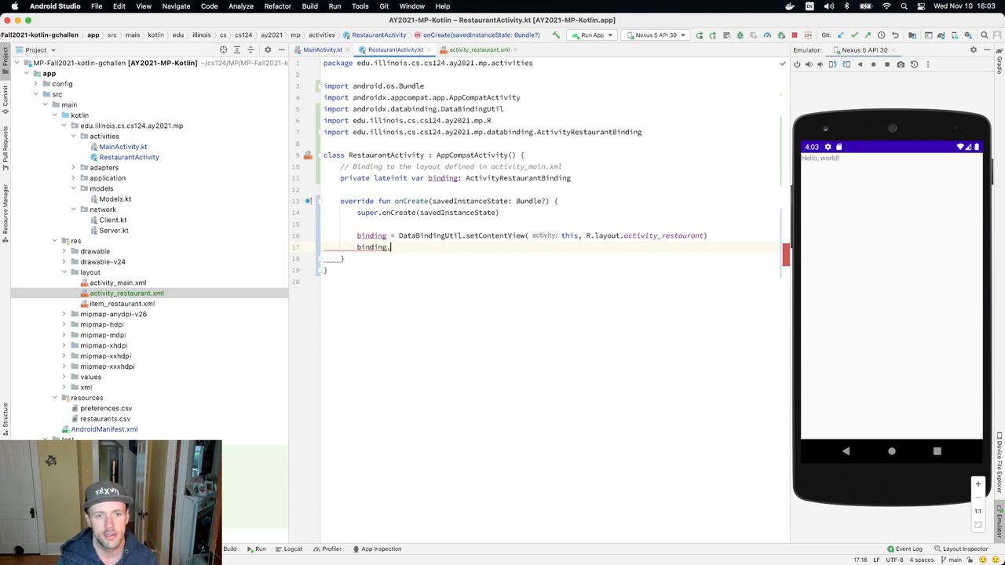
text(name)
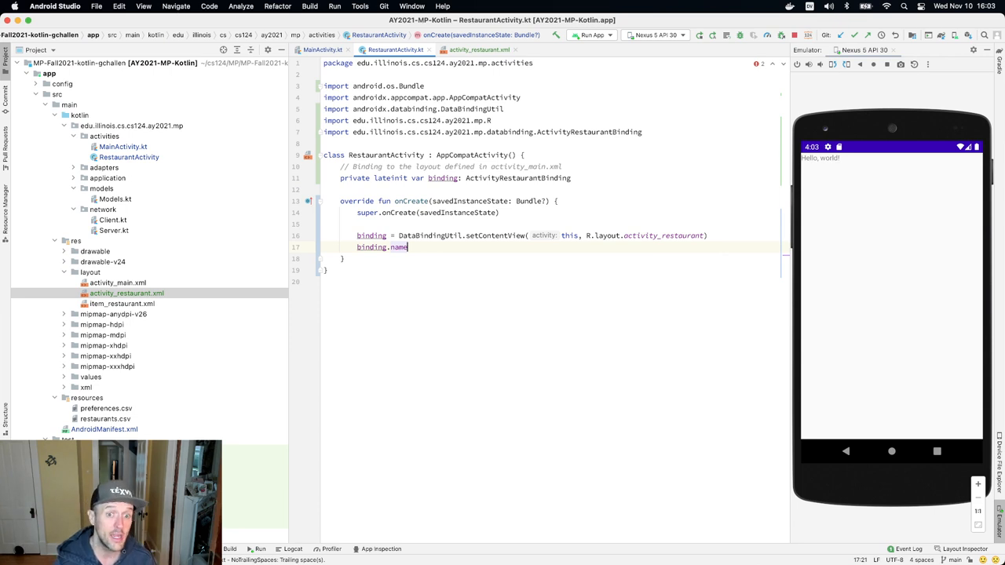
text(.n)
key(BackSpace)
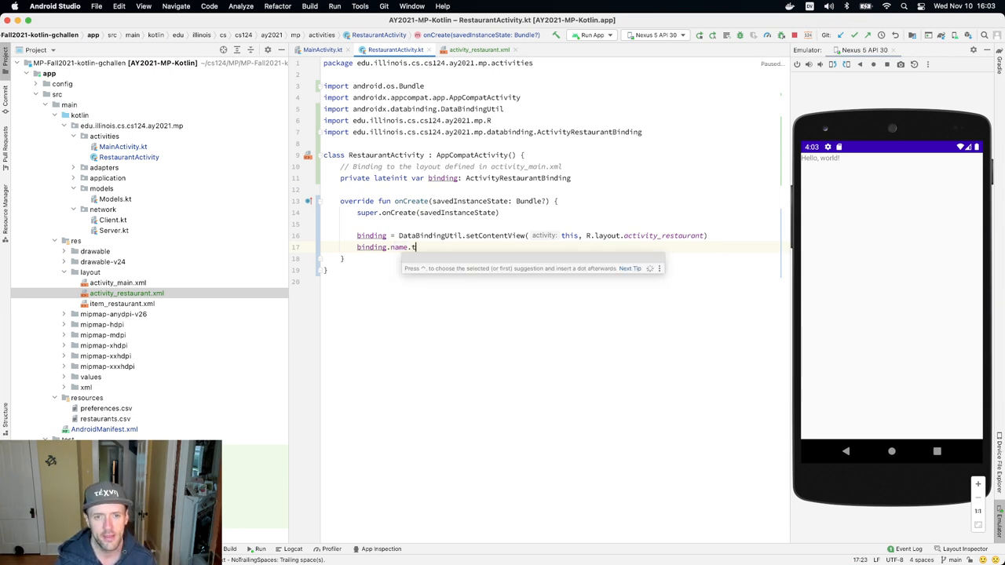
text(t)
key(Return)
text(= "Hello, wor)
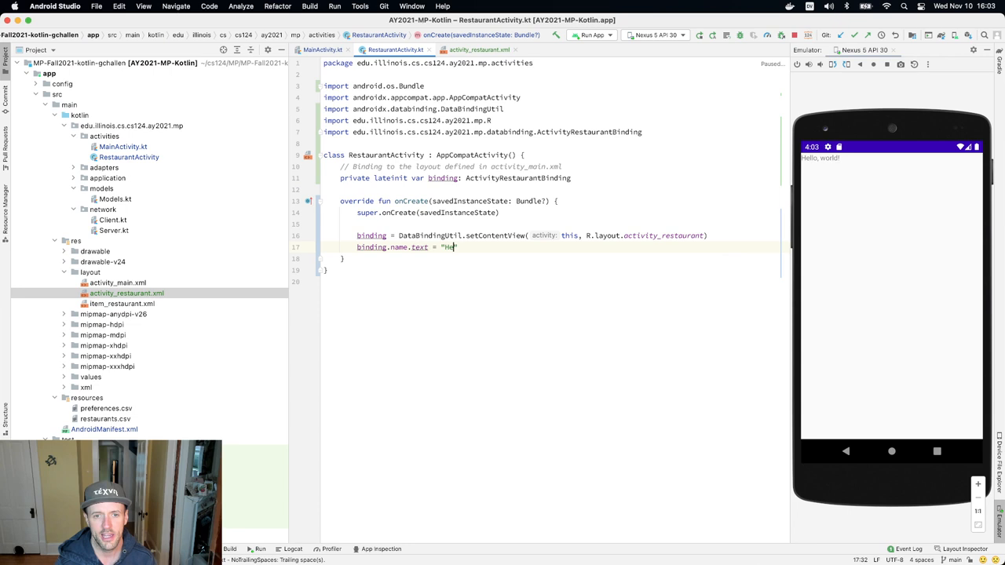
text(ld!)
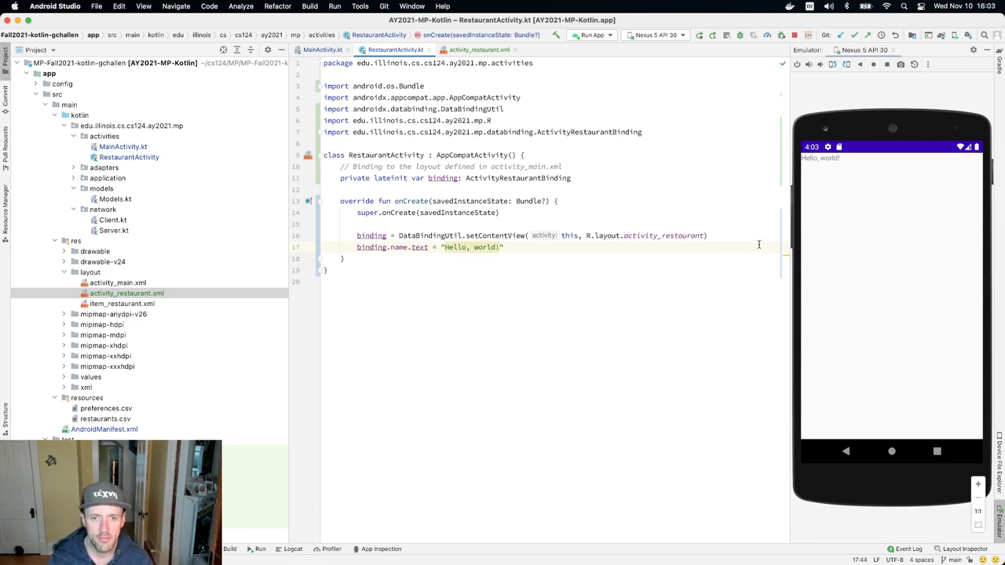
key(alt+Up)
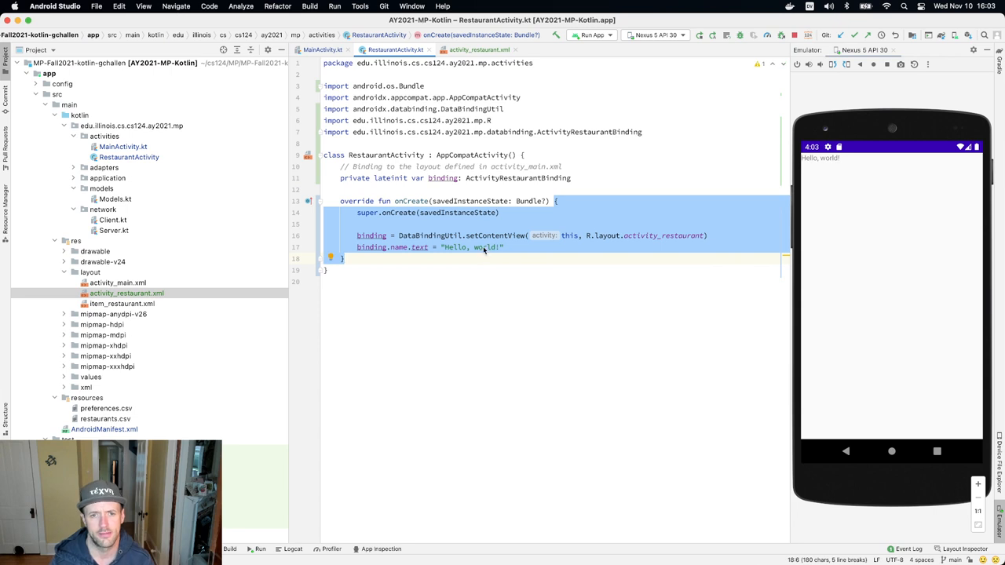
double_click(481, 247)
text(CS 124)
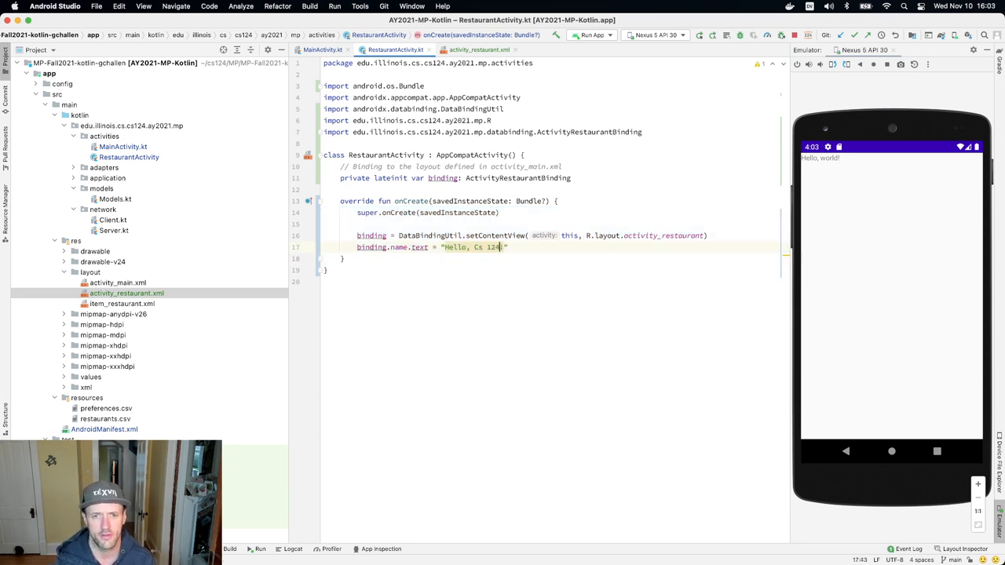
key(BackSpace)
key(BackSpace)
key(BackSpace)
text(S 124)
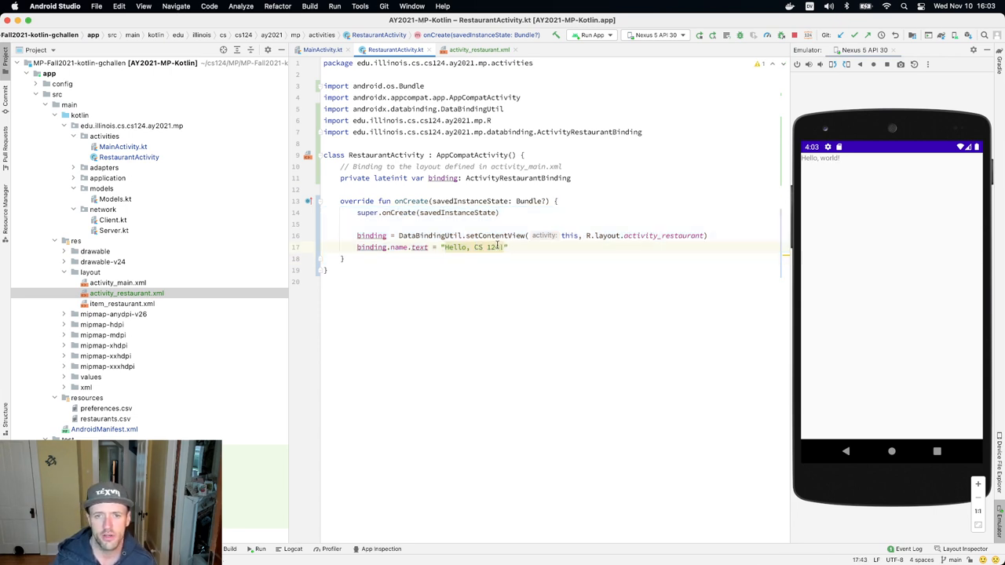
text(!)
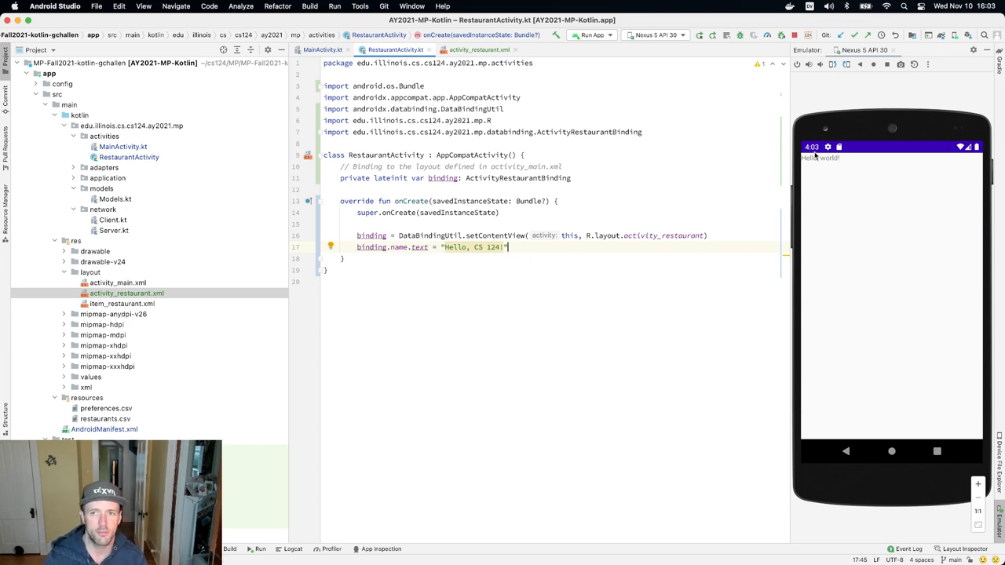
Step: Run the app and open a restaurant to confirm the screen reads "Hello, CS 124!"
click(698, 35)
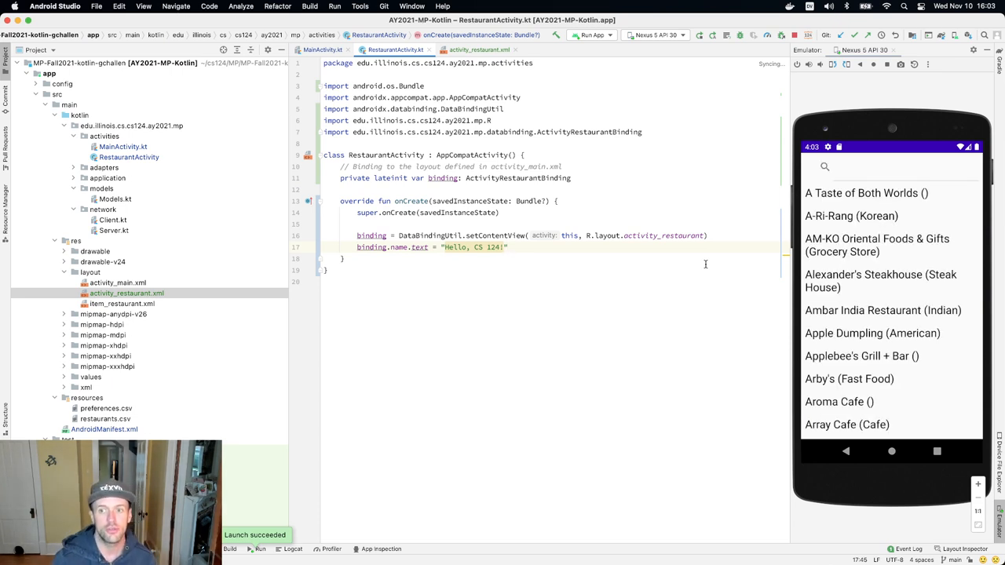
click(859, 233)
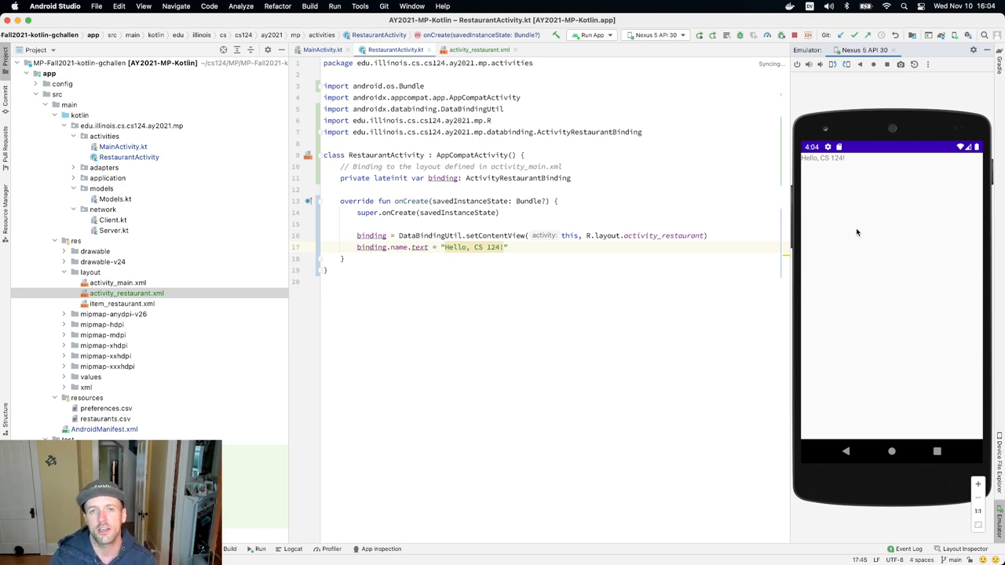
key(super+Tab)
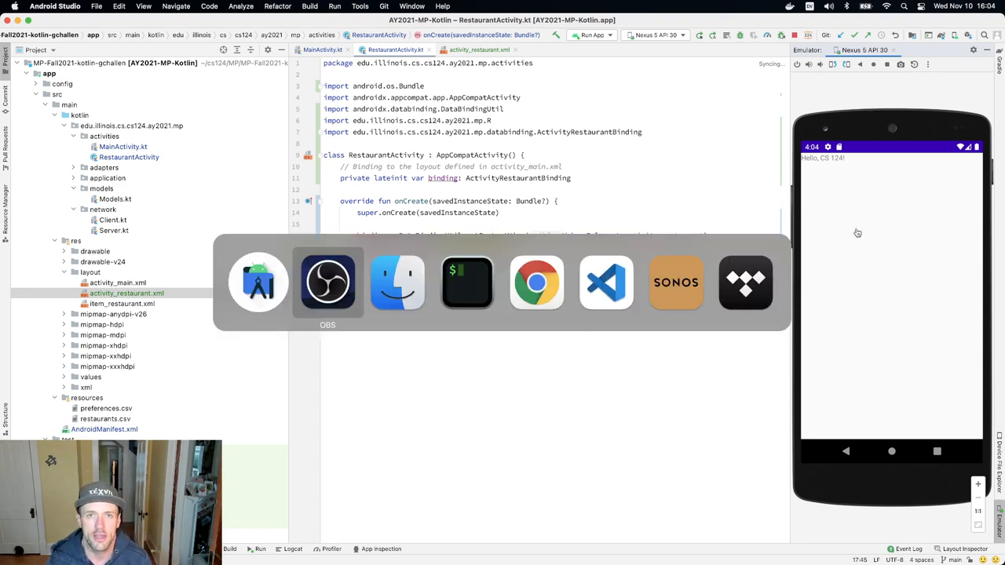